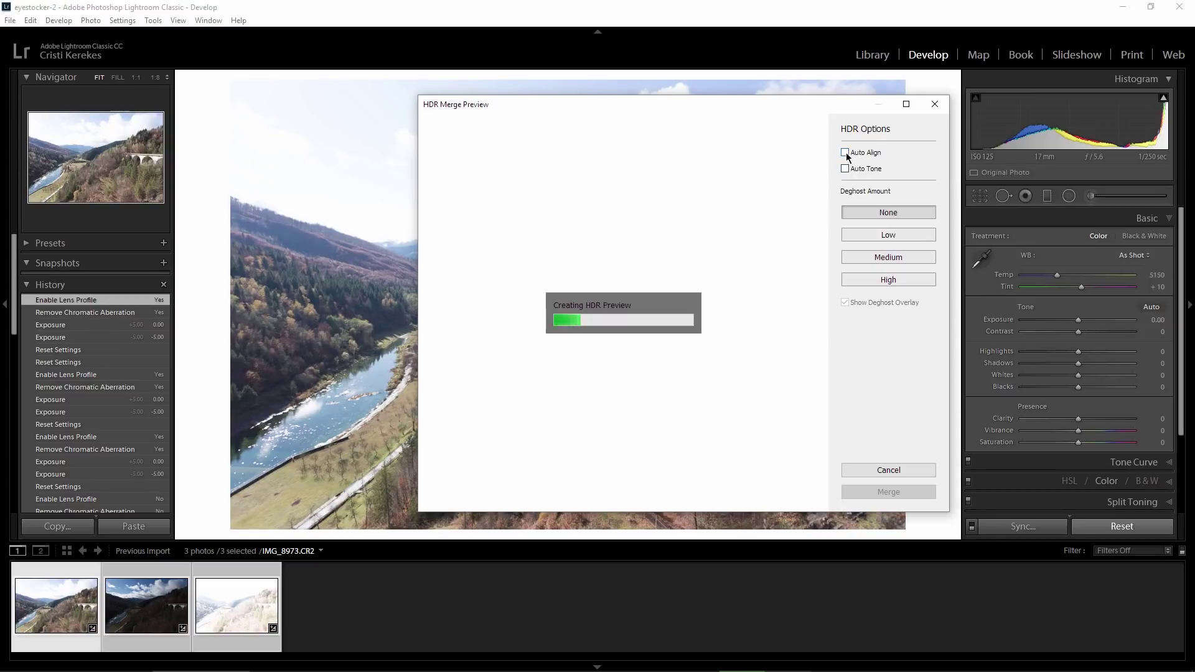
Turn on Auto Align in the HDR Merge Preview for the three valley brackets.
click(845, 152)
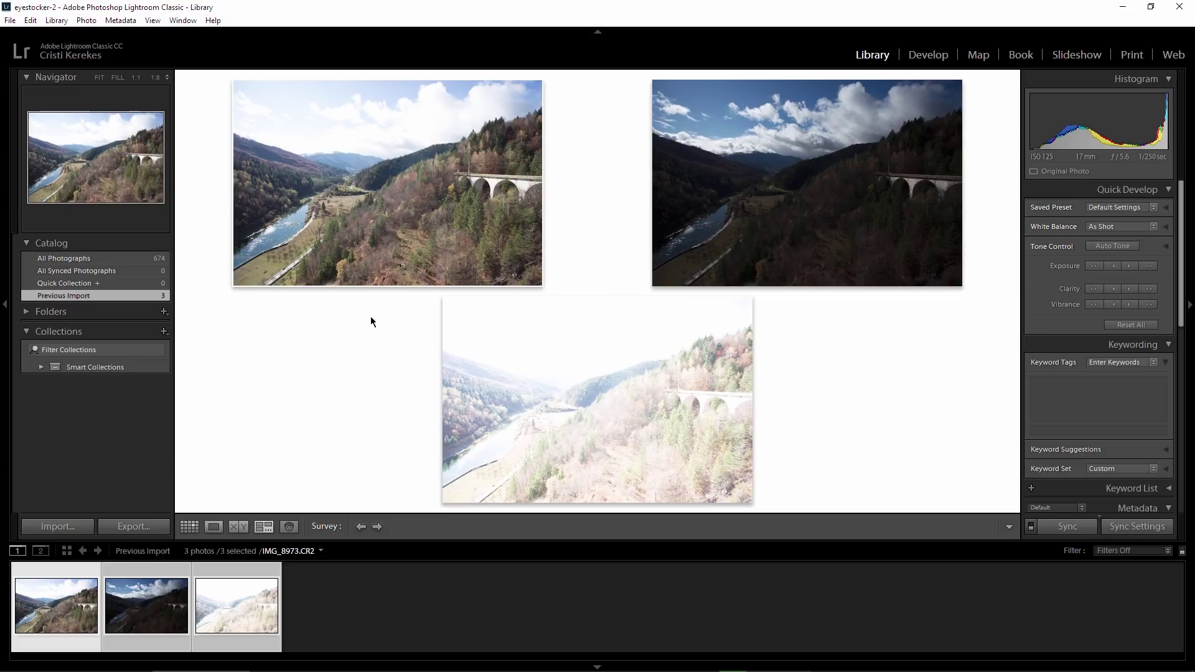
View the normal valley exposure alone in Loupe, then move it into Develop.
mouse_move(598, 402)
double_click(379, 171)
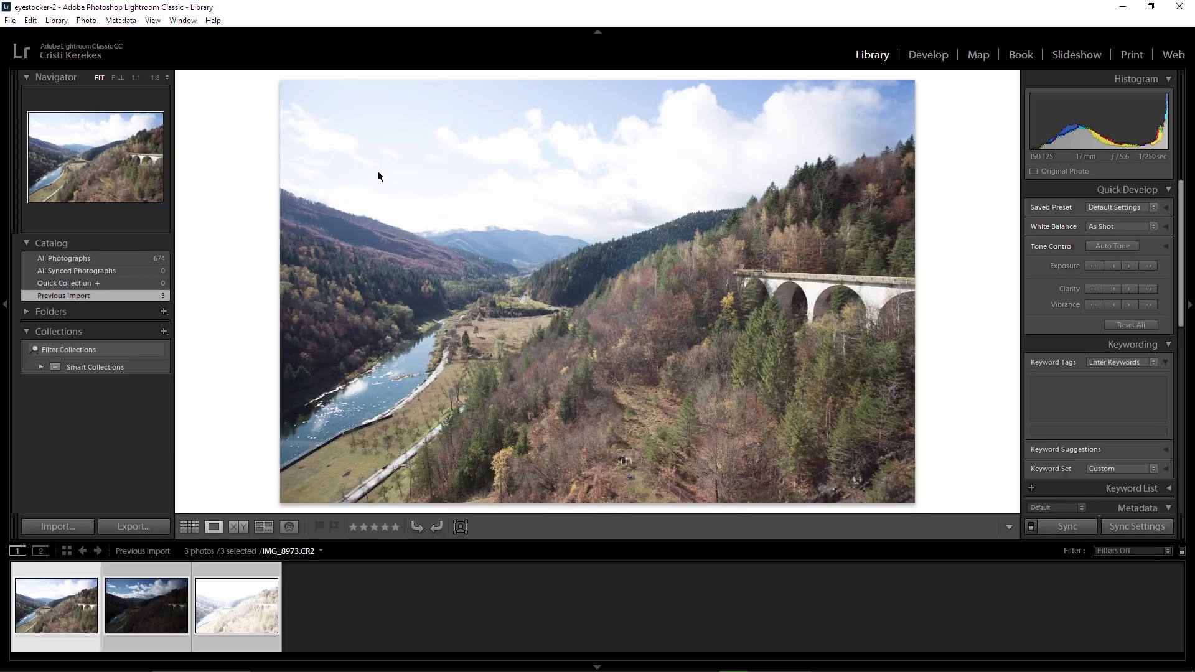
key(d)
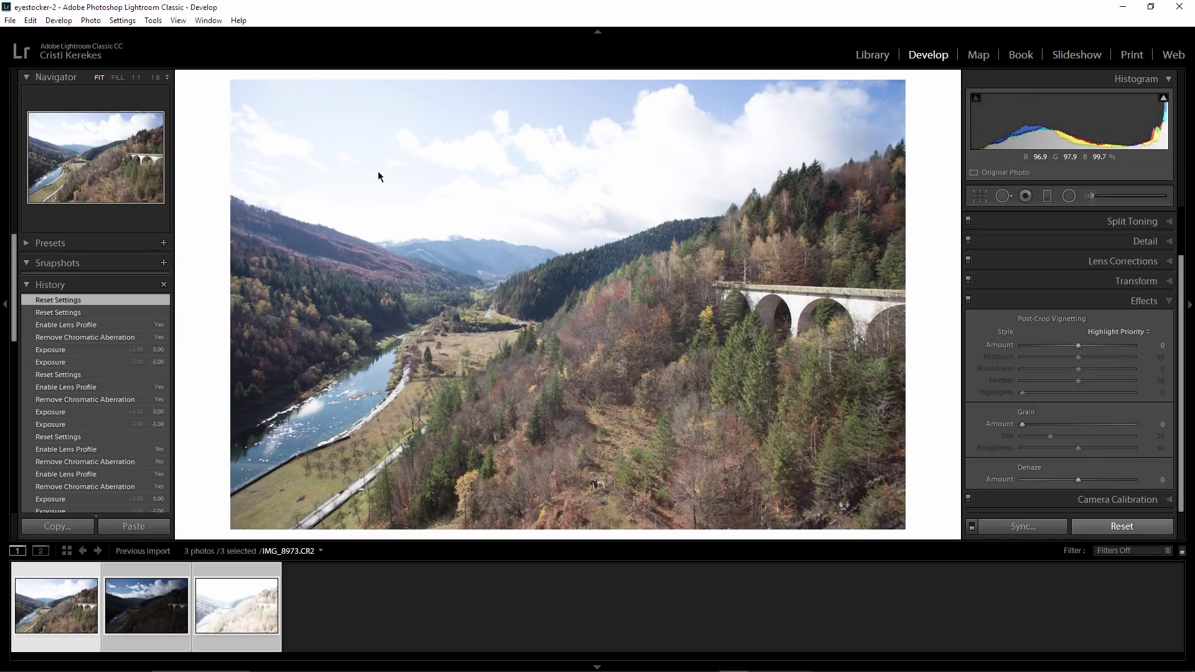
scroll(1110, 228, up, 1)
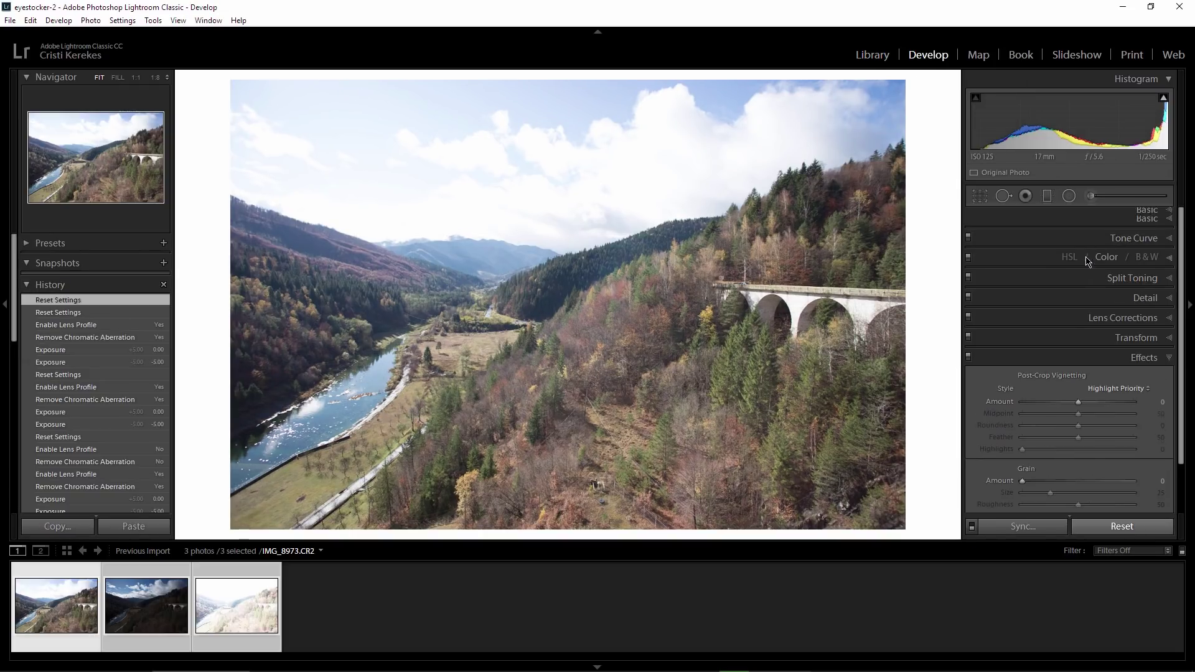
Expand the Basic panel and test a darker exposure on the sky at 1:1 zoom.
click(1087, 220)
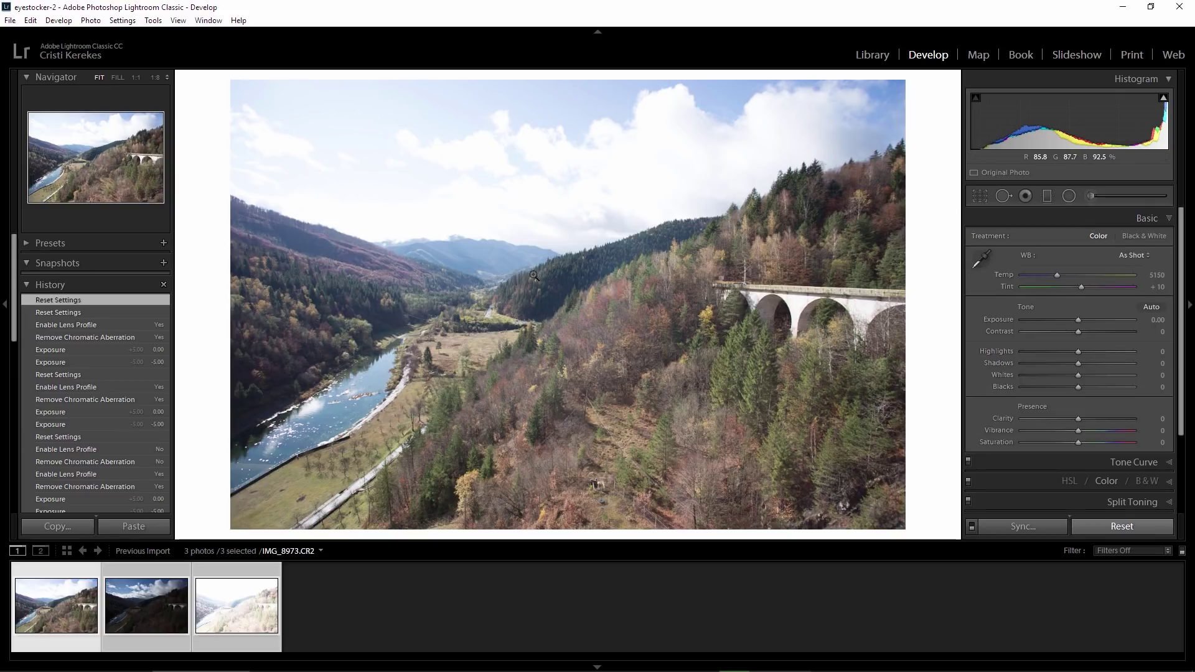
click(477, 167)
drag(499, 232, 601, 360)
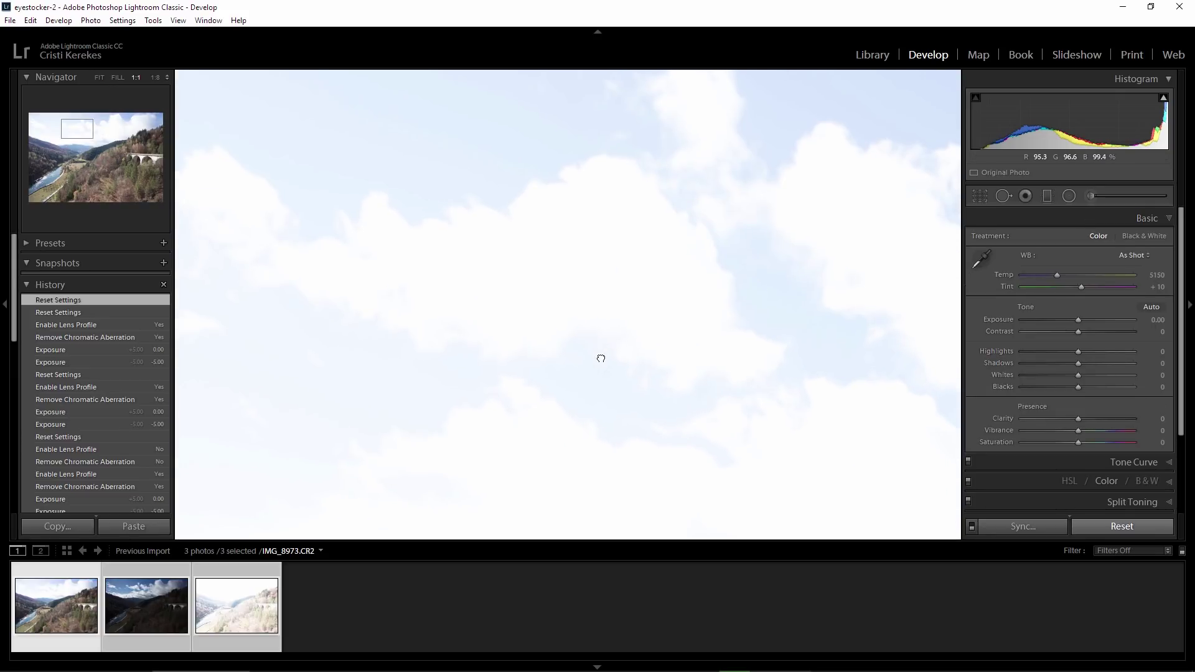
drag(1078, 320, 1022, 320)
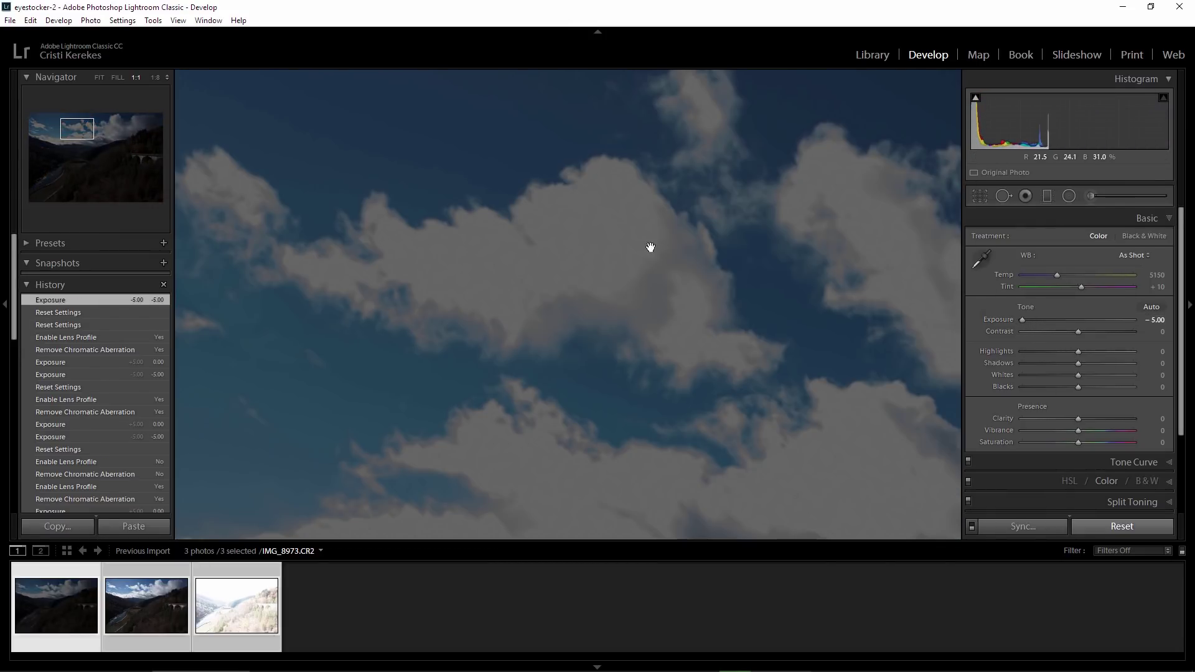
Return to Fit view, reset Exposure to zero and hide the highlight clipping warning.
mouse_move(496, 300)
mouse_down()
mouse_move(542, 264)
mouse_move(544, 243)
mouse_up()
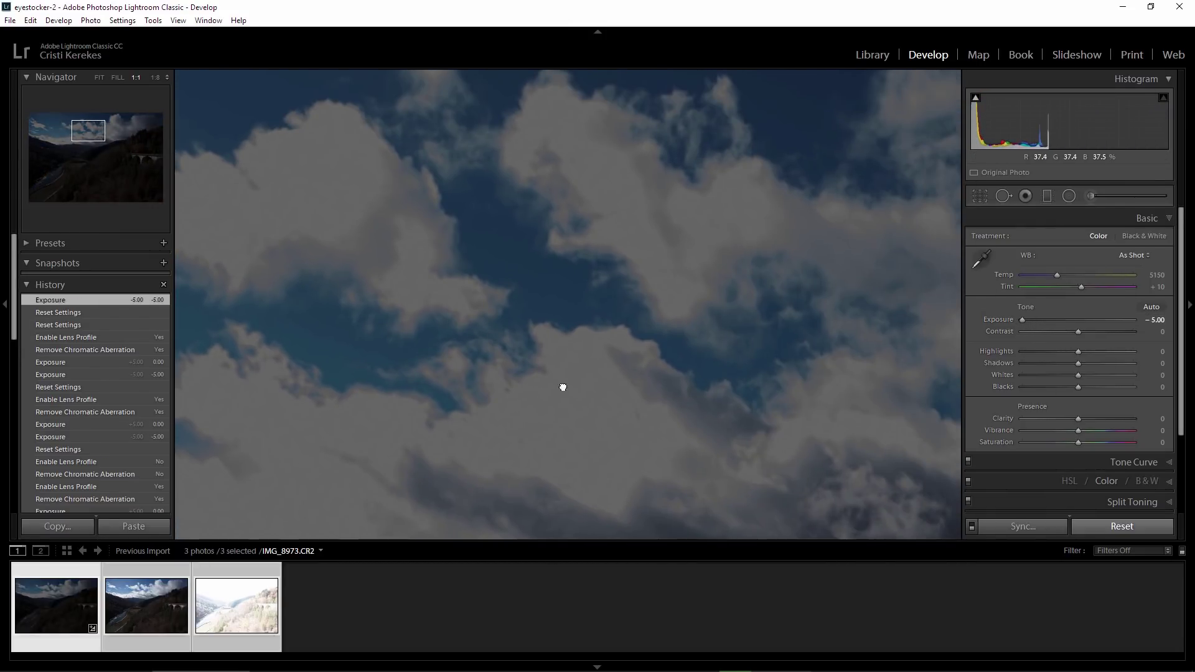
drag(563, 387, 571, 212)
click(536, 286)
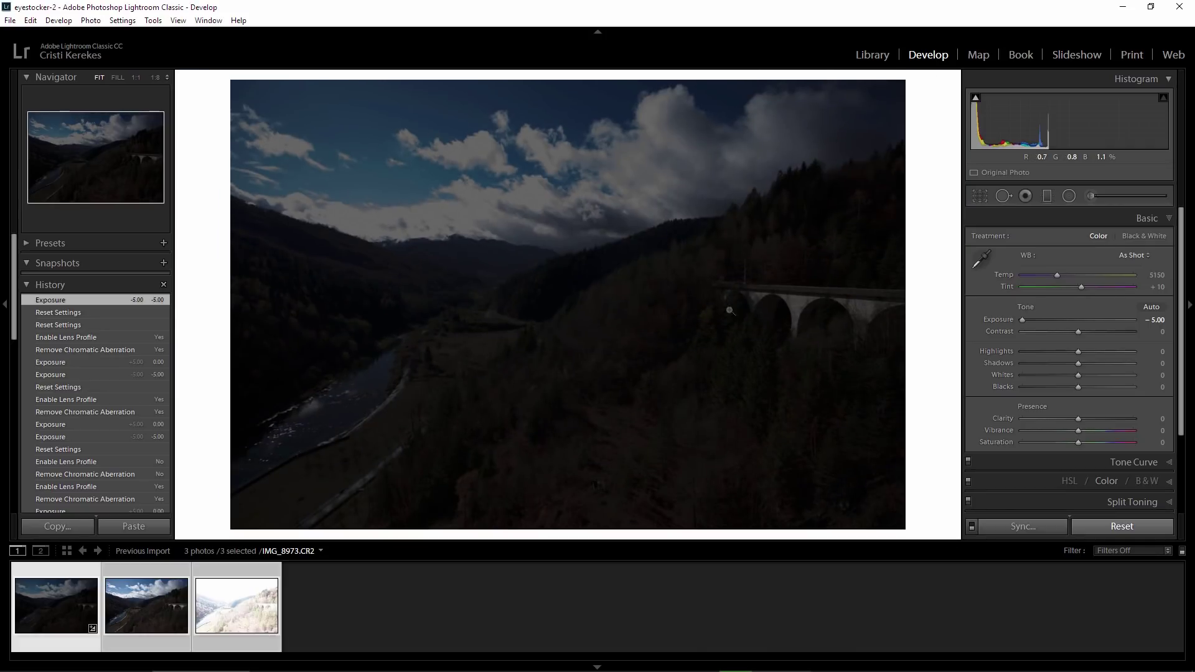
double_click(1034, 321)
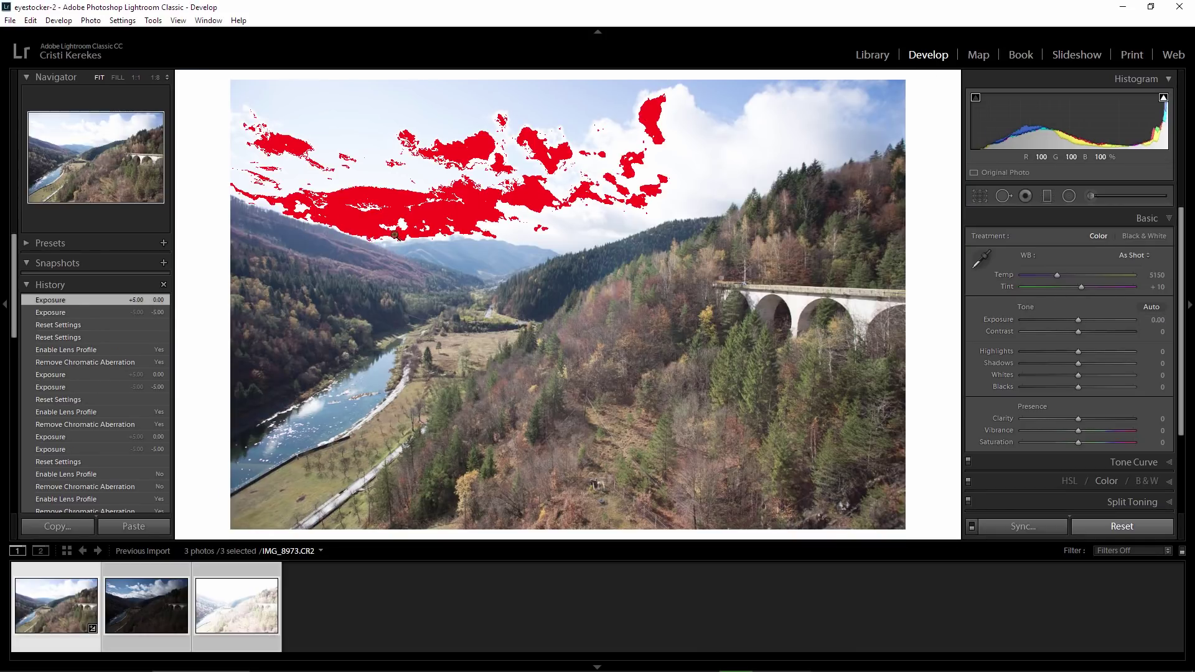
key(j)
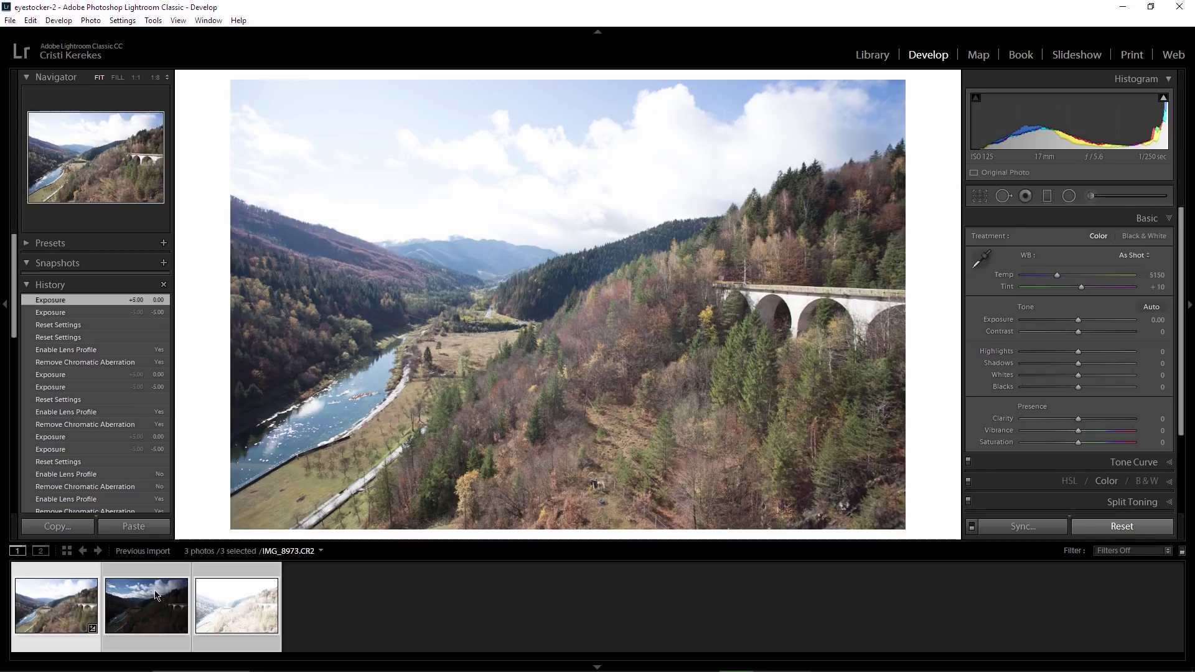
Switch to the darker exposure IMG_8974 and inspect its clouds at 1:1 before fitting.
click(155, 595)
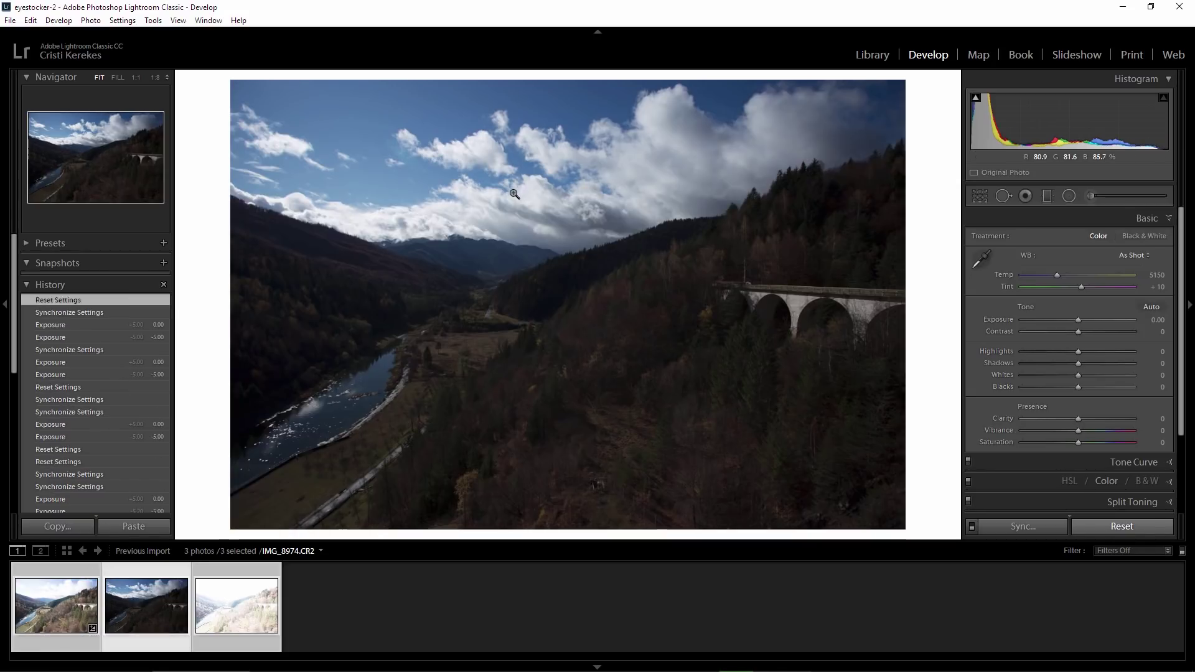
click(457, 215)
drag(435, 218, 599, 371)
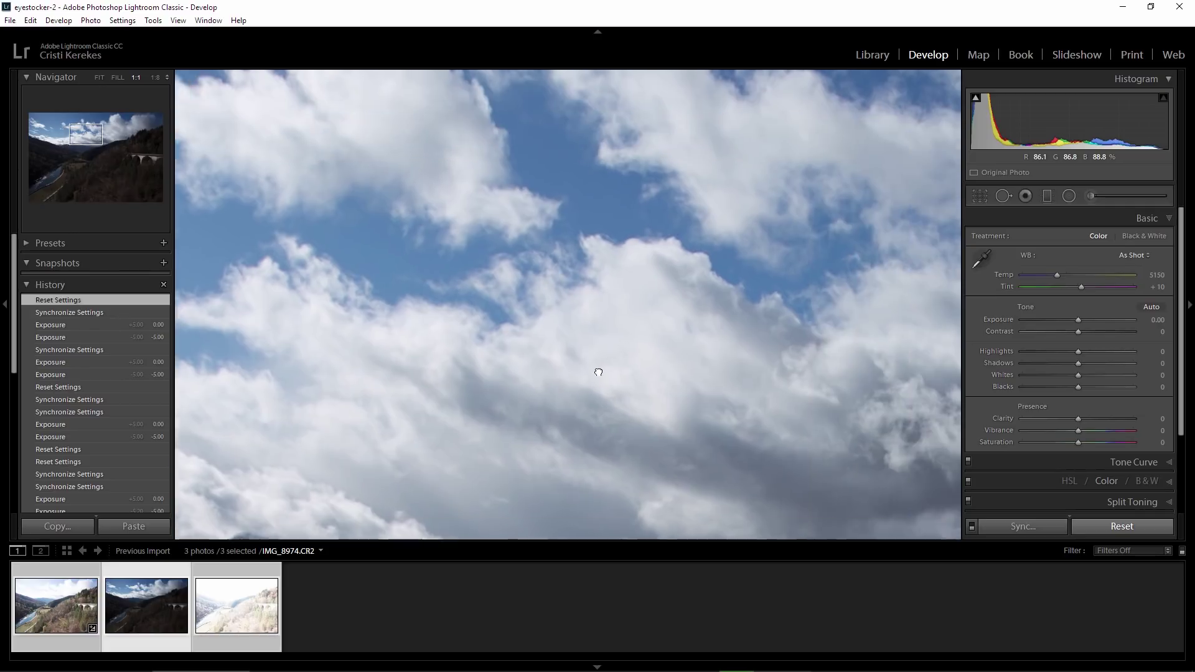
drag(598, 372, 599, 274)
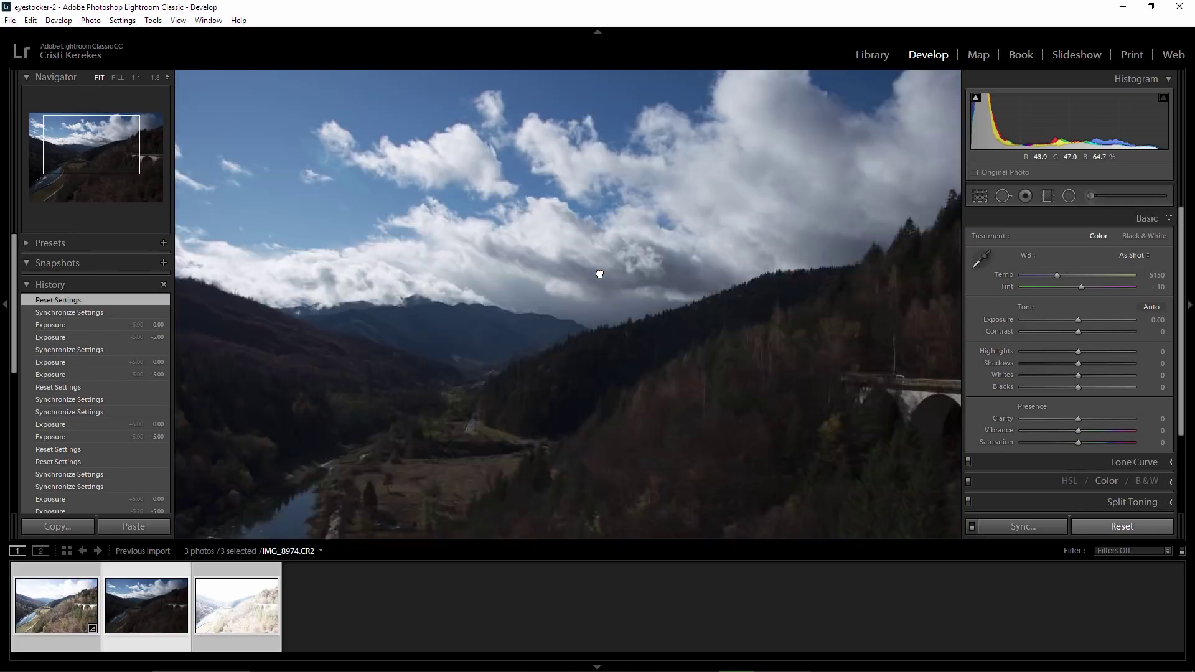
click(600, 273)
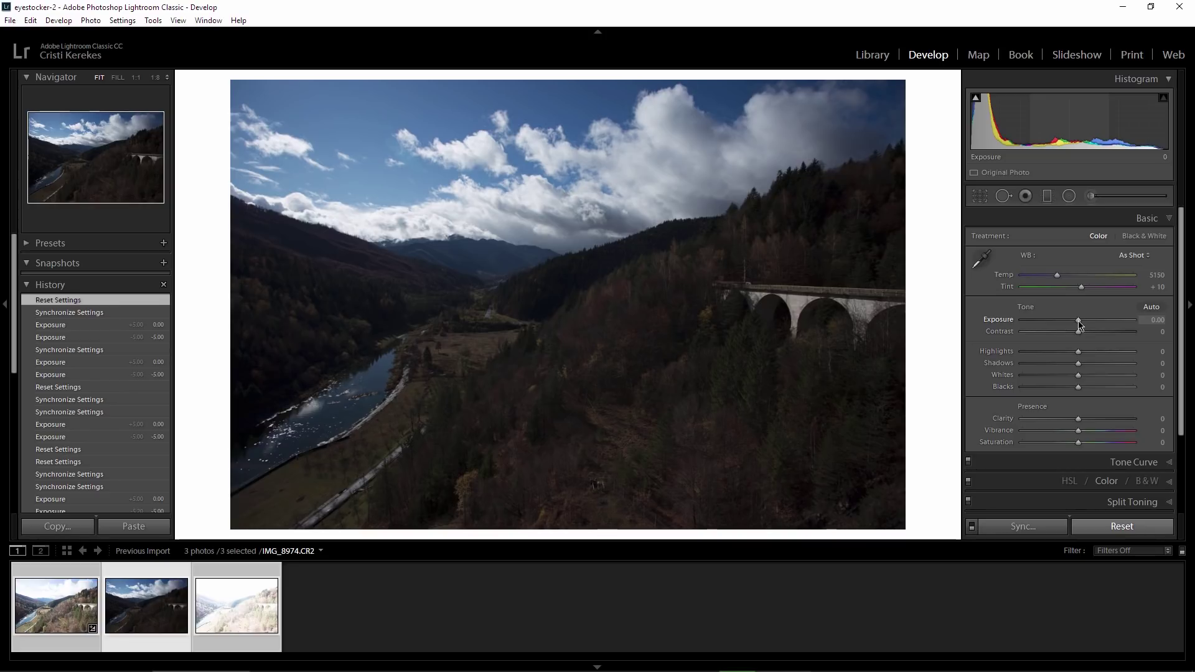
Push IMG_8974's exposure well above and below zero, then reset it to zero.
drag(1079, 325, 1127, 337)
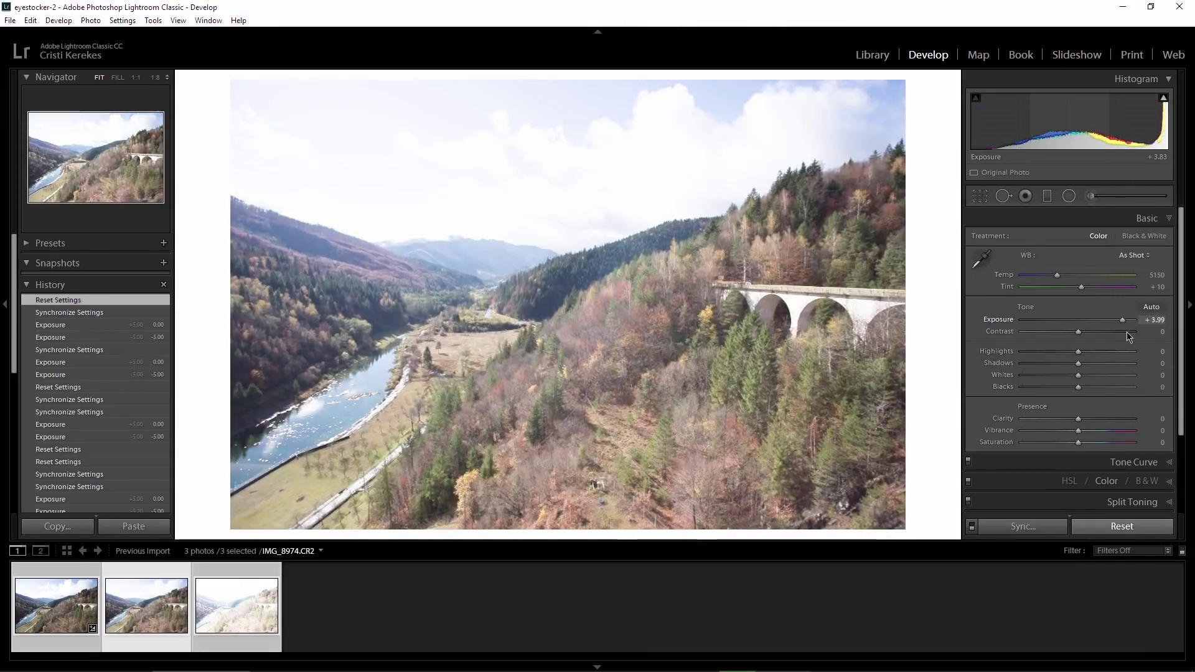
mouse_move(1127, 336)
mouse_down()
mouse_move(1052, 341)
mouse_move(1024, 324)
mouse_up()
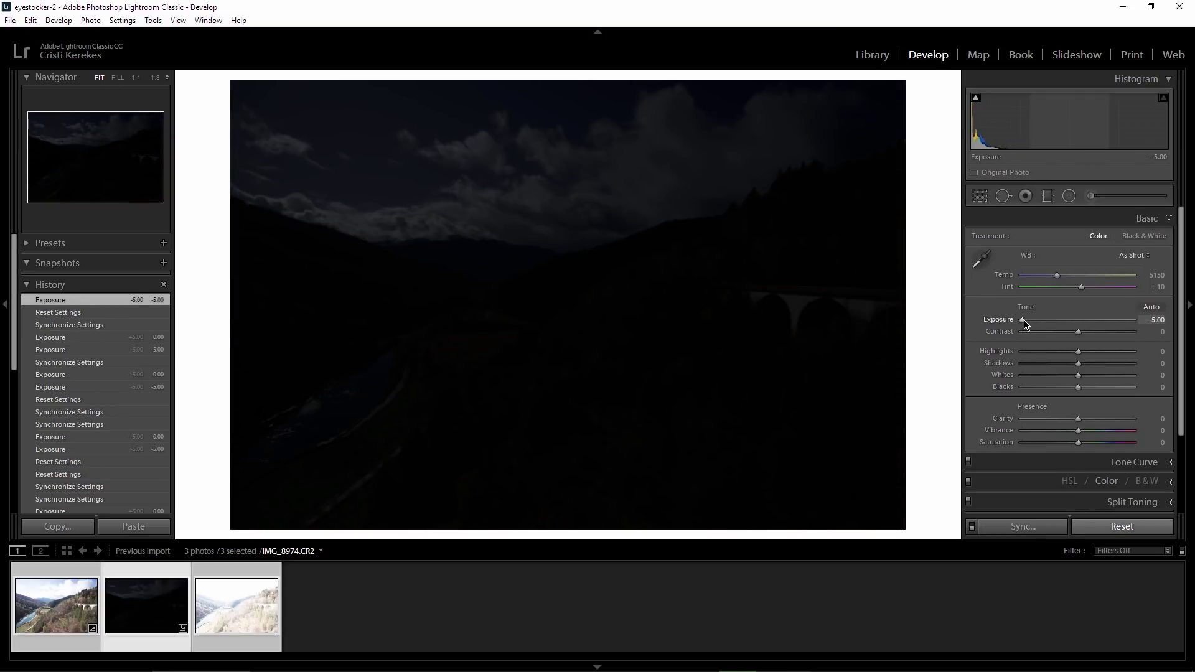
double_click(1023, 321)
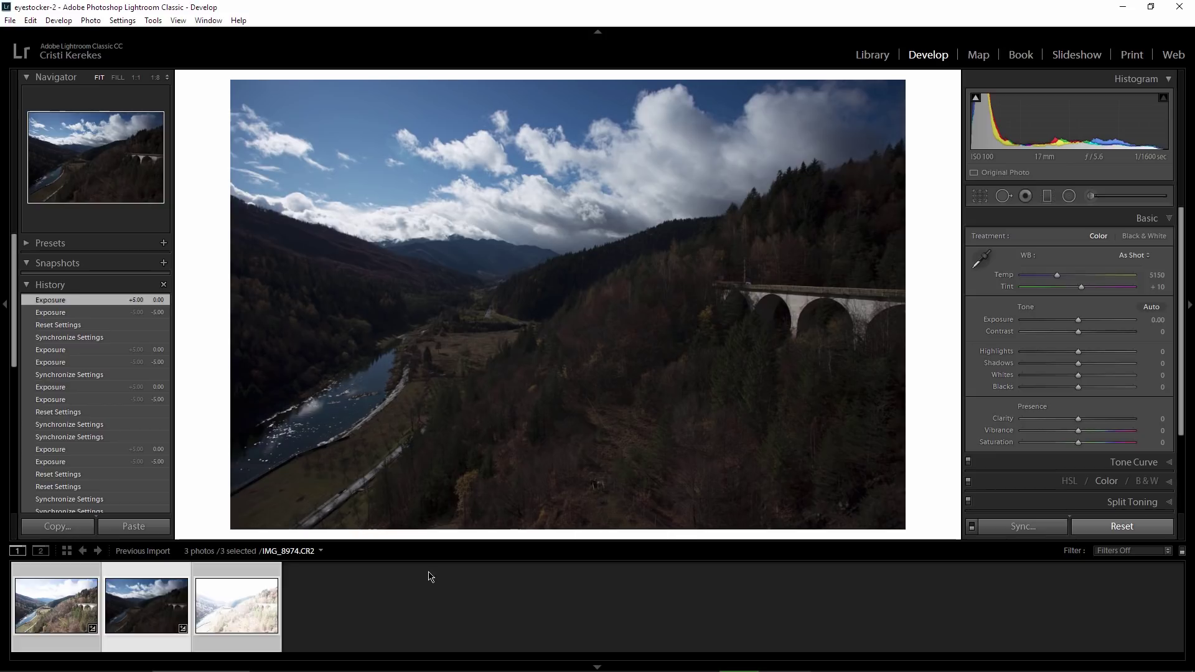
Give IMG_8973 chromatic aberration removal and the Canon lens profile correction.
click(341, 614)
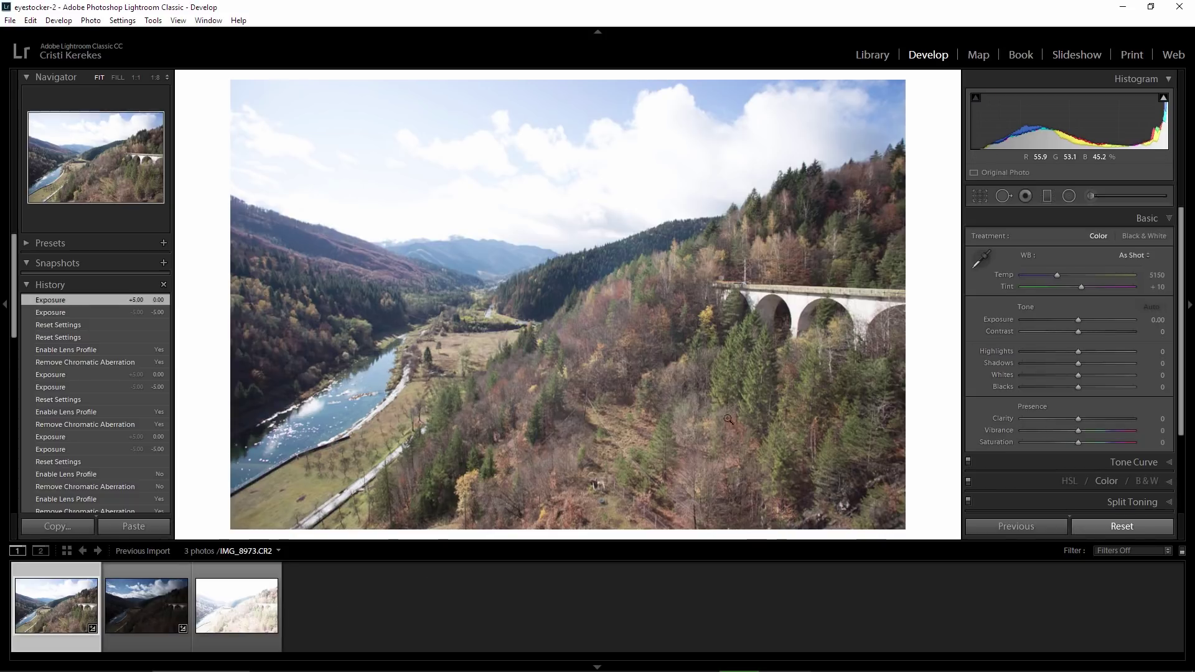
scroll(1074, 392, down, 3)
click(1091, 444)
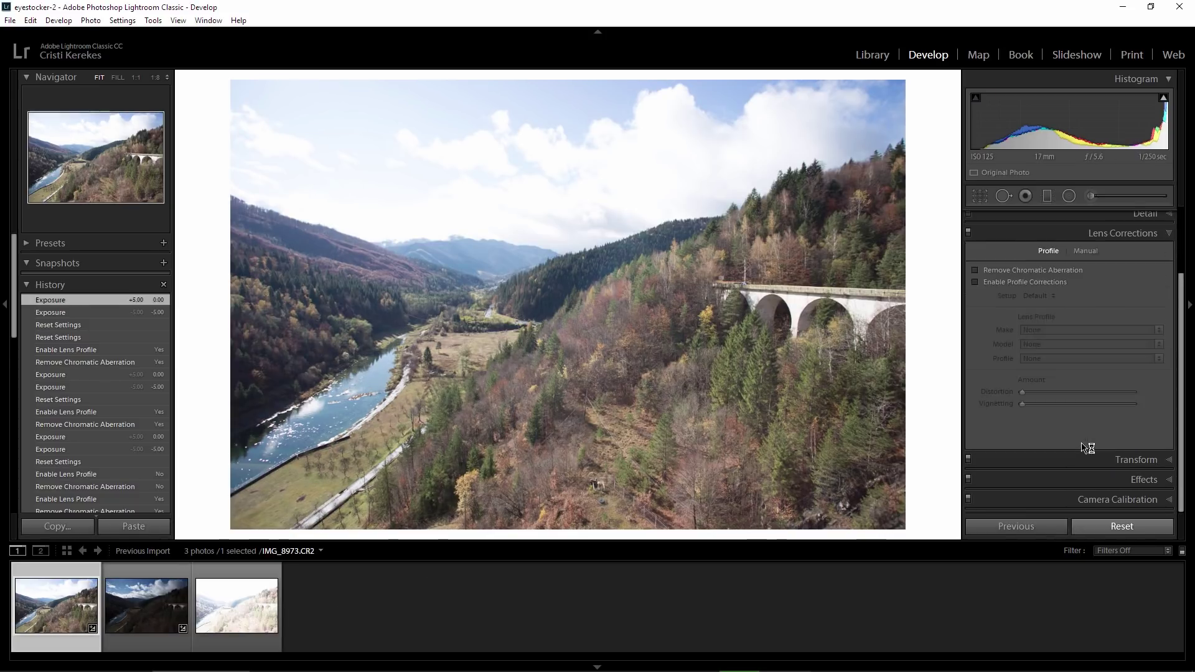
click(999, 274)
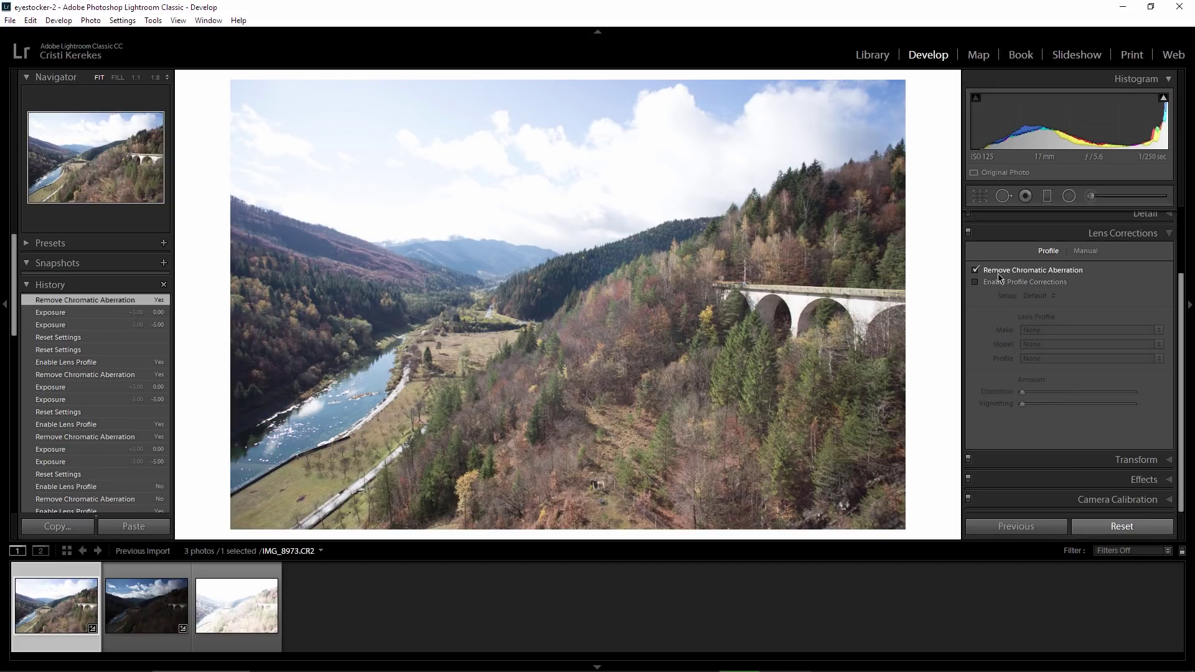
click(998, 283)
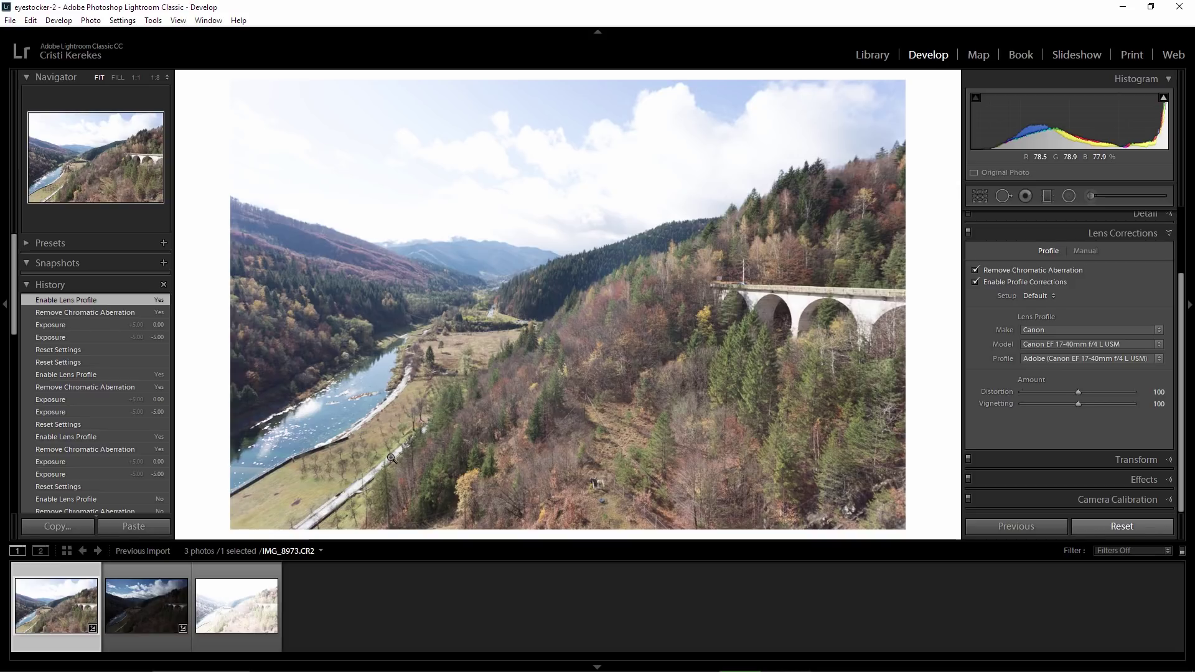
Sync the lens corrections from IMG_8973 to all three bracketed photos.
shift+click(254, 604)
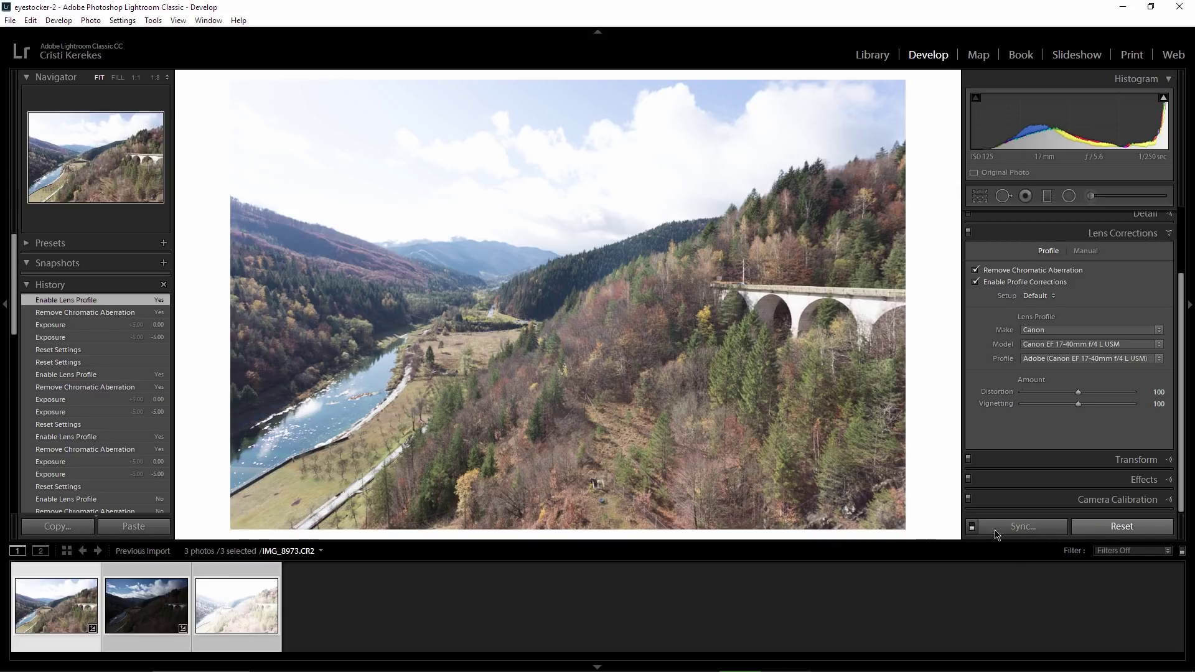
click(1023, 525)
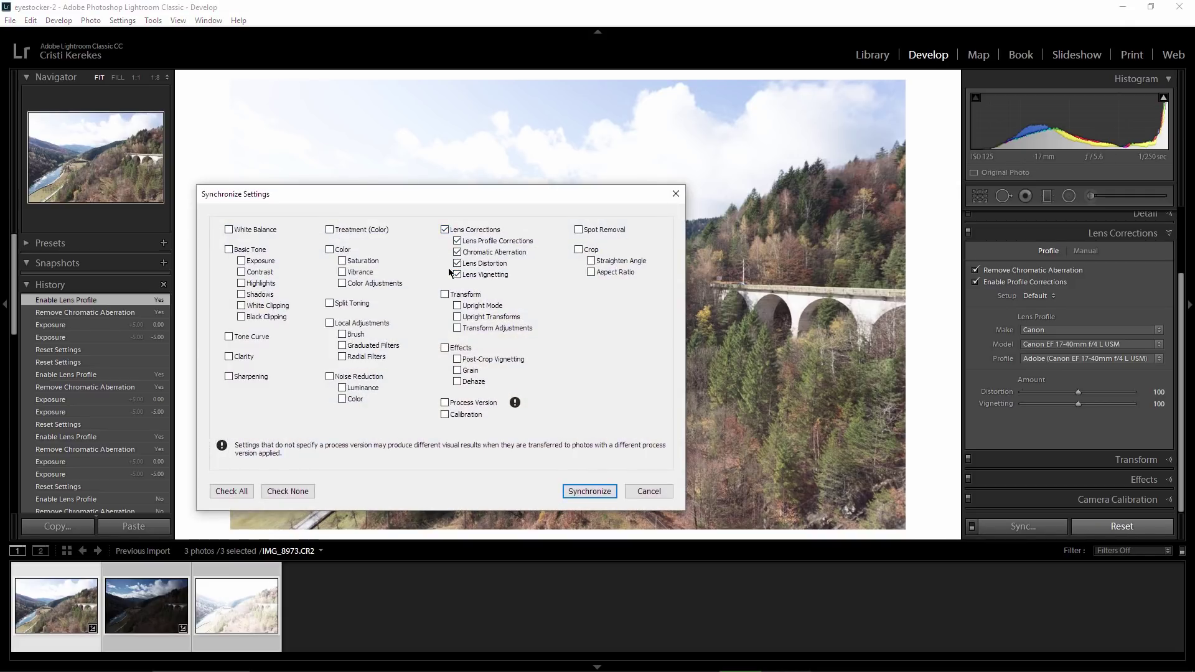
click(583, 492)
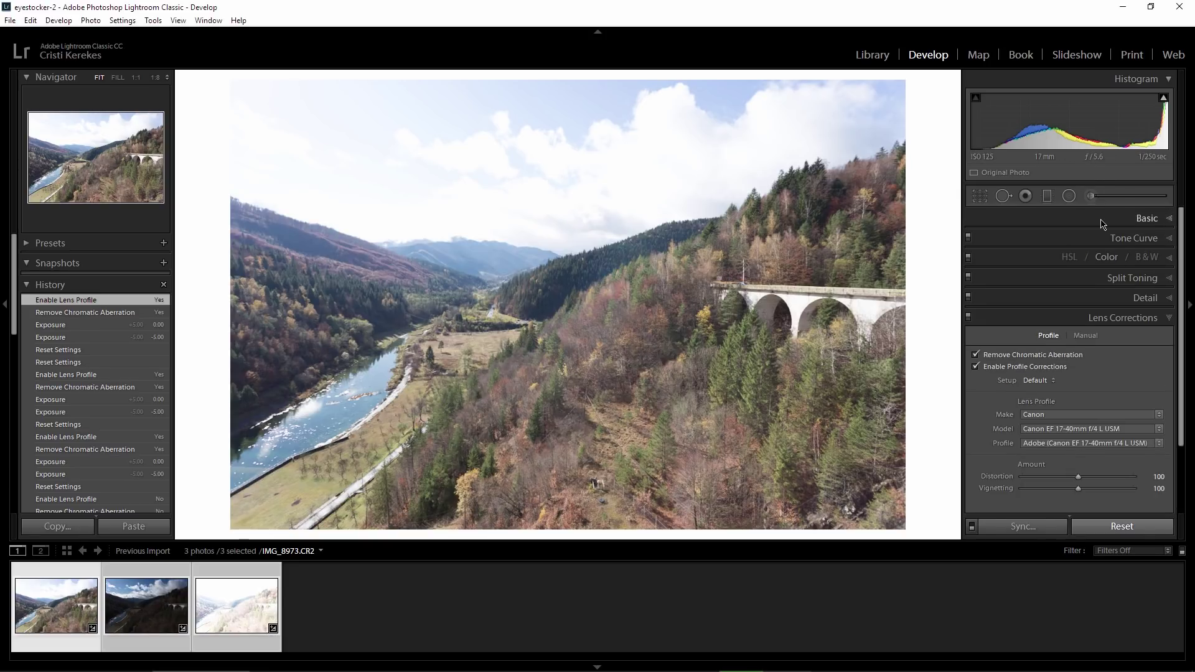
Merge the selected brackets into an HDR DNG with Auto Align and Auto Tone, then select it.
right_click(247, 608)
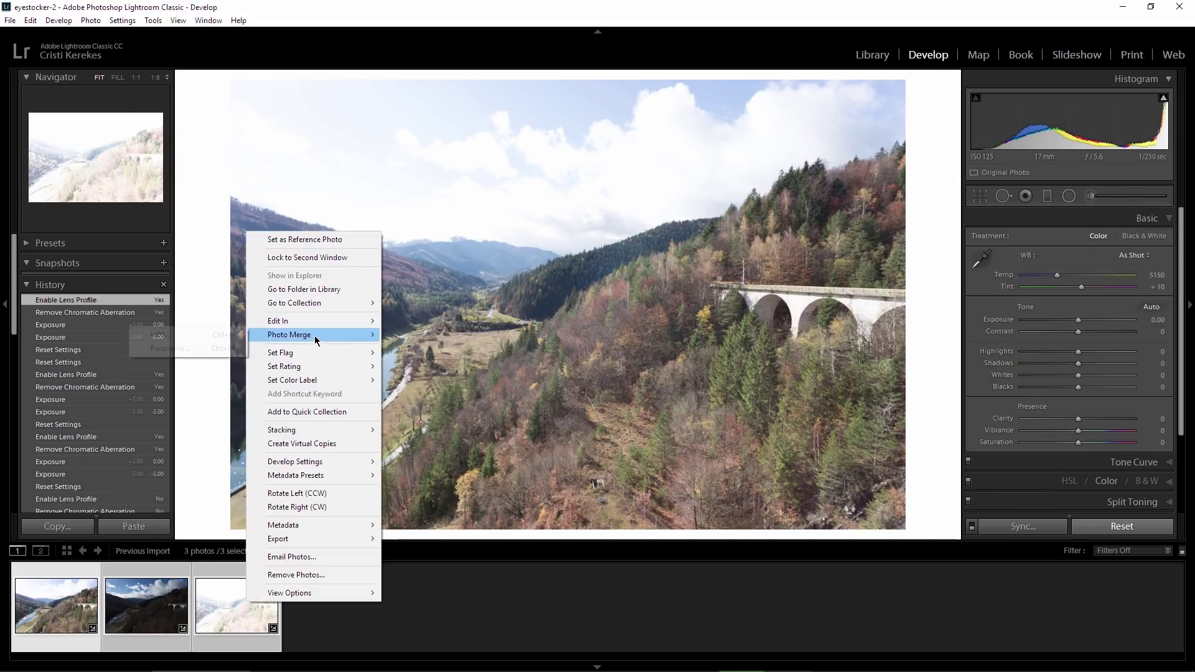
click(199, 336)
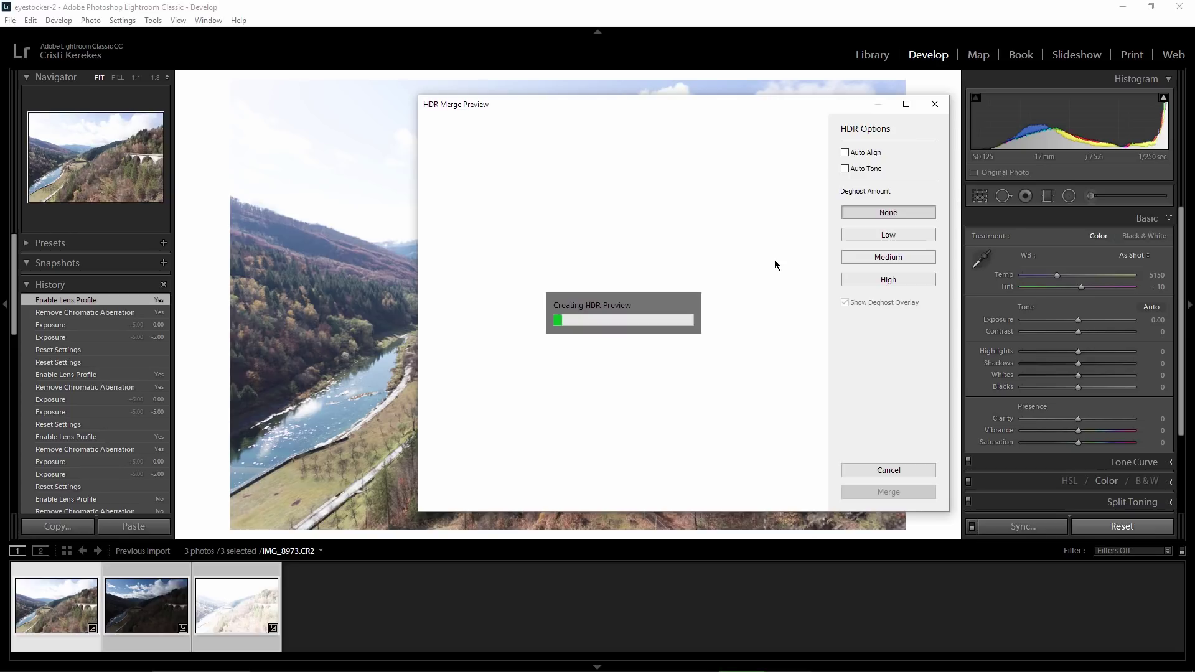
click(846, 152)
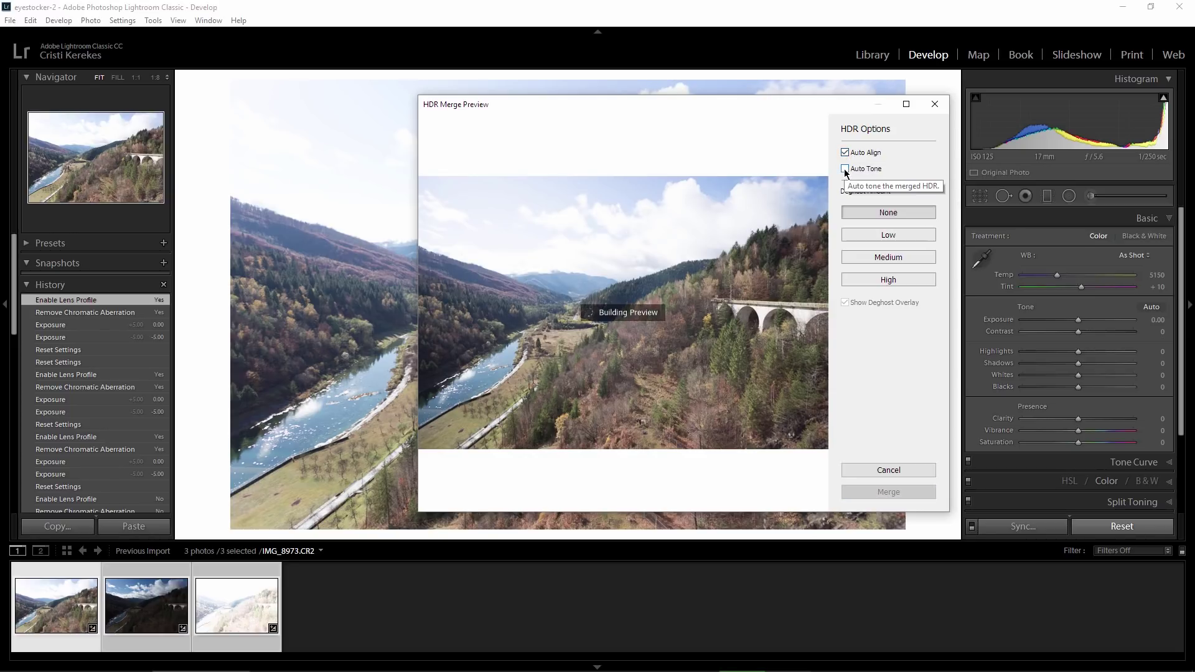
click(846, 168)
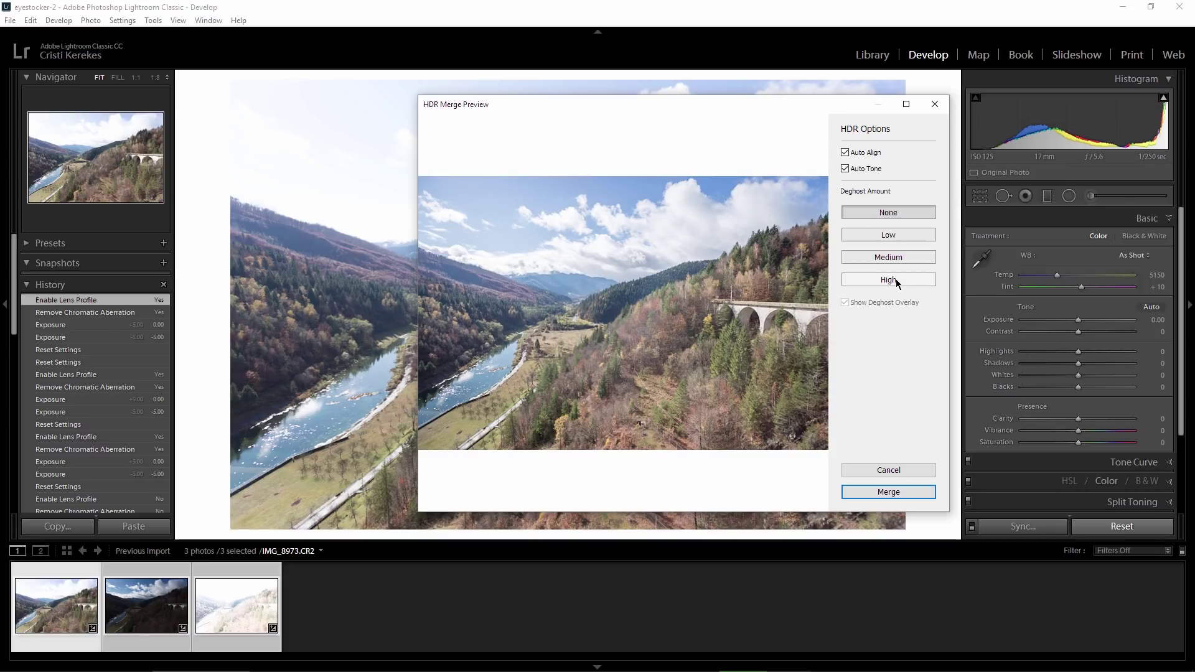
click(876, 493)
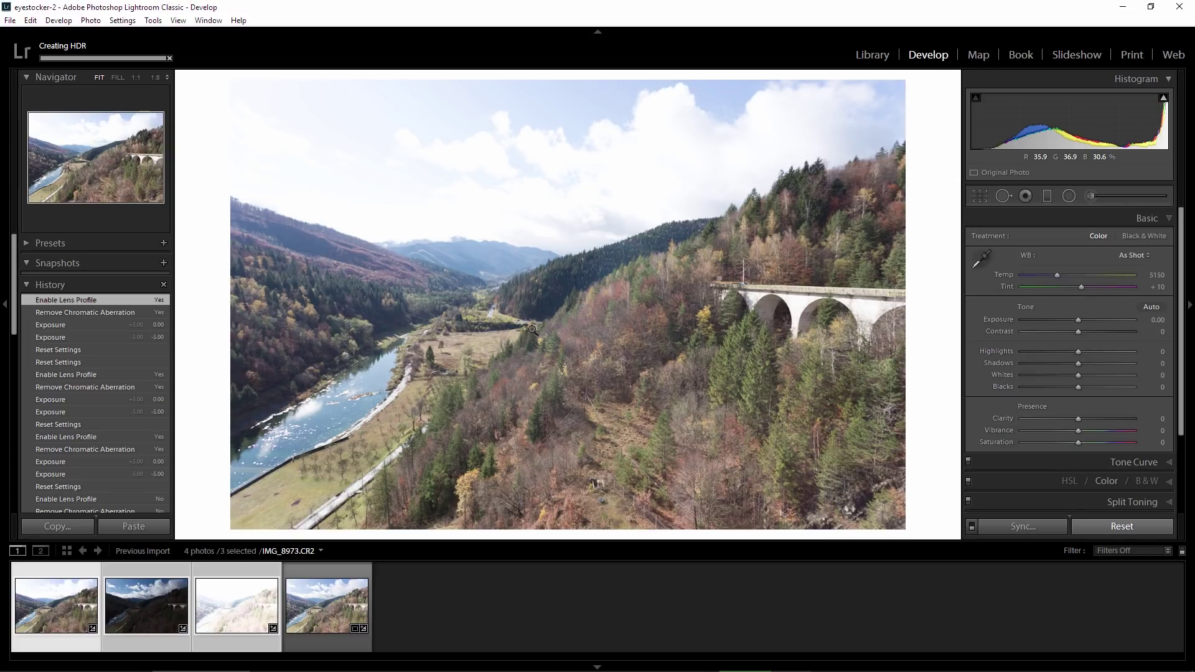
click(316, 614)
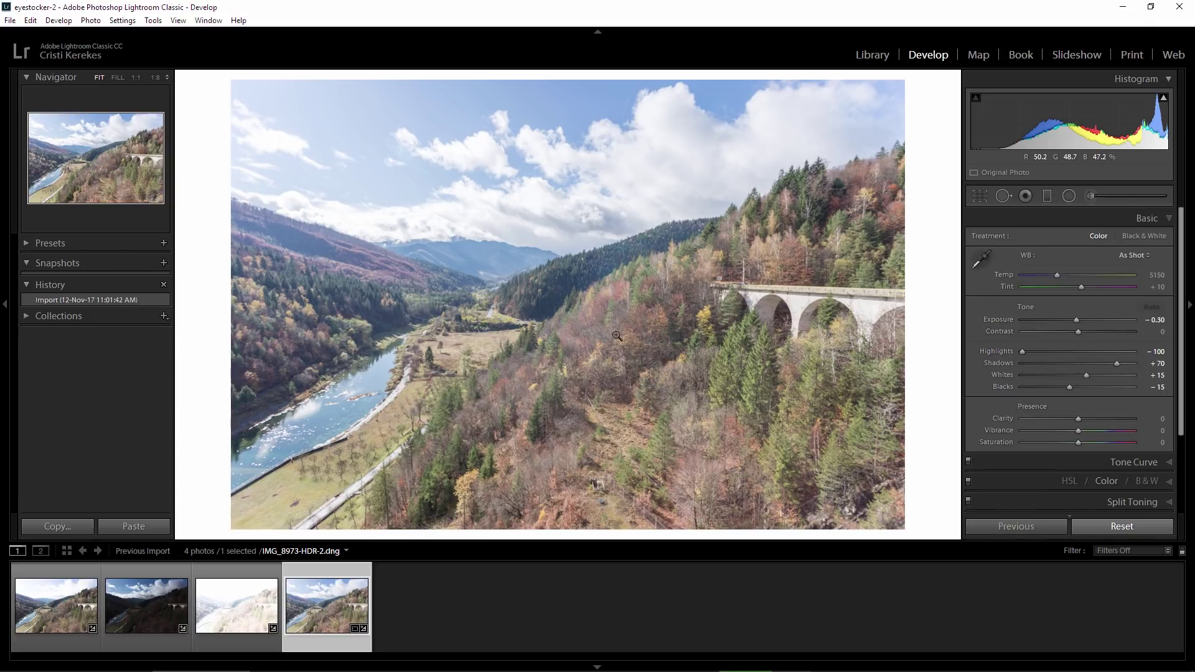
Sweep the HDR DNG's exposure from near black to about -1.75, then reset it to zero.
mouse_move(1076, 319)
mouse_down()
mouse_move(1146, 333)
mouse_move(1034, 338)
mouse_up()
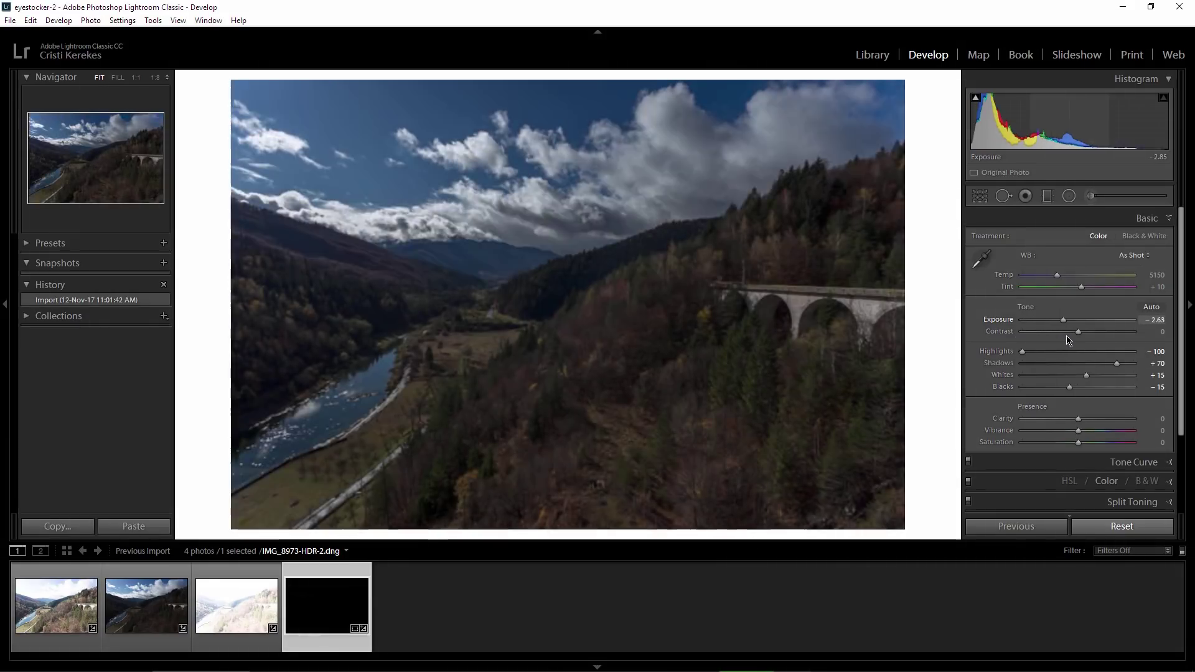
drag(1033, 338, 1072, 338)
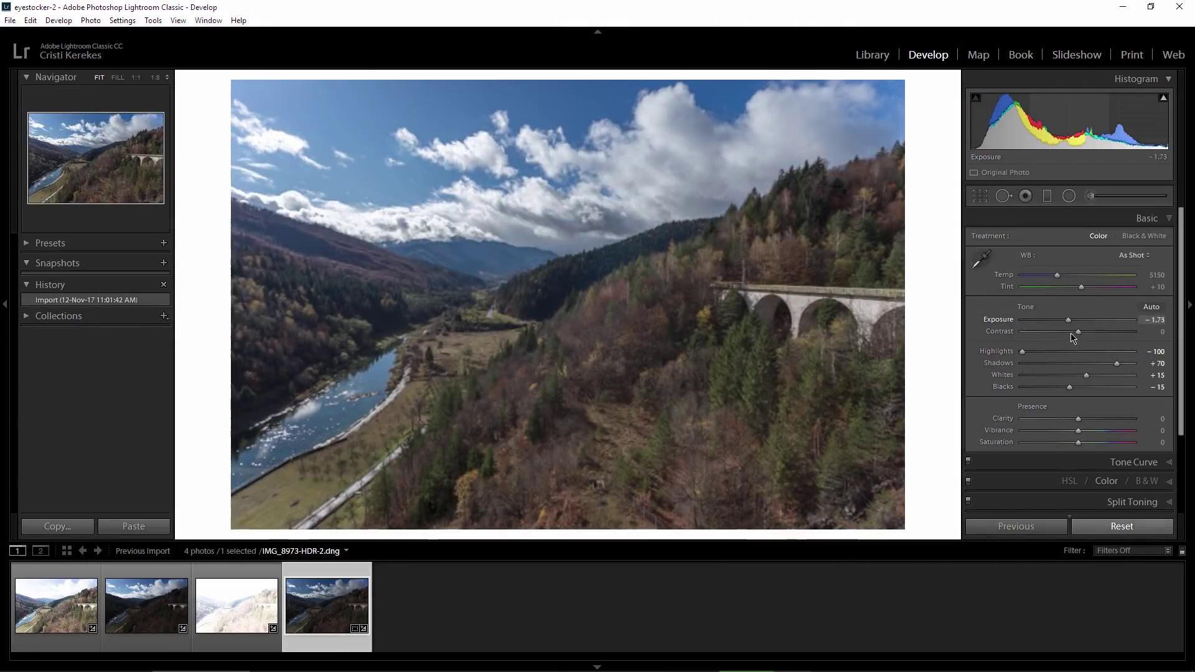
double_click(1069, 320)
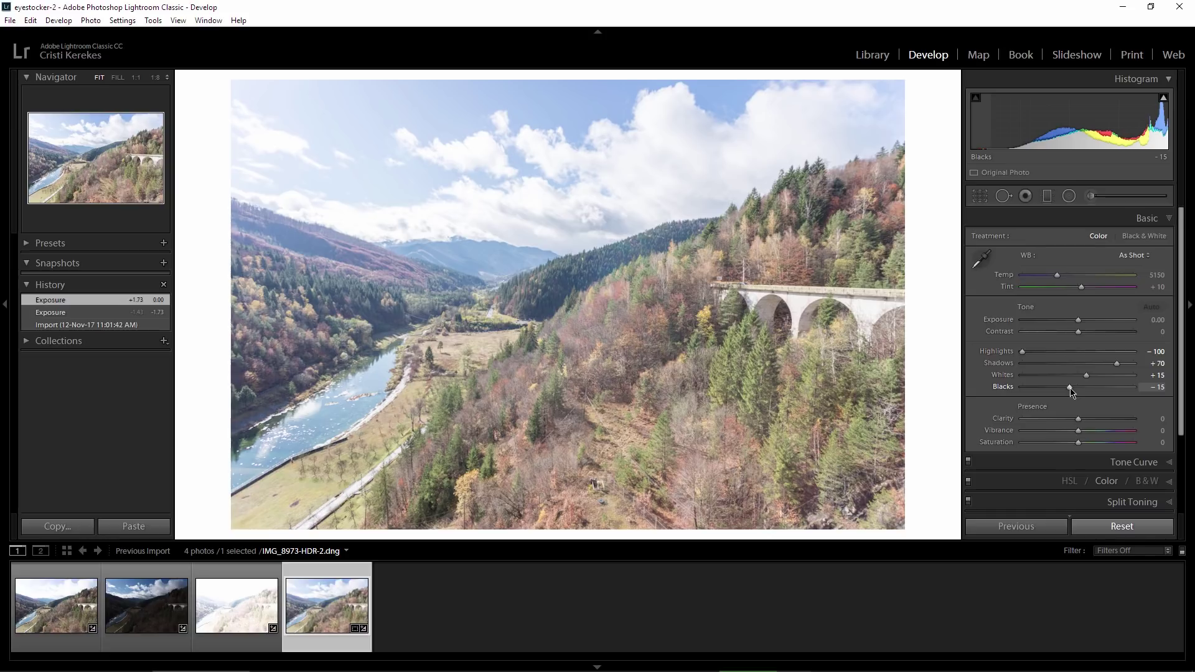
Set the merged HDR image's exposure to -1.51.
drag(1078, 320, 1071, 328)
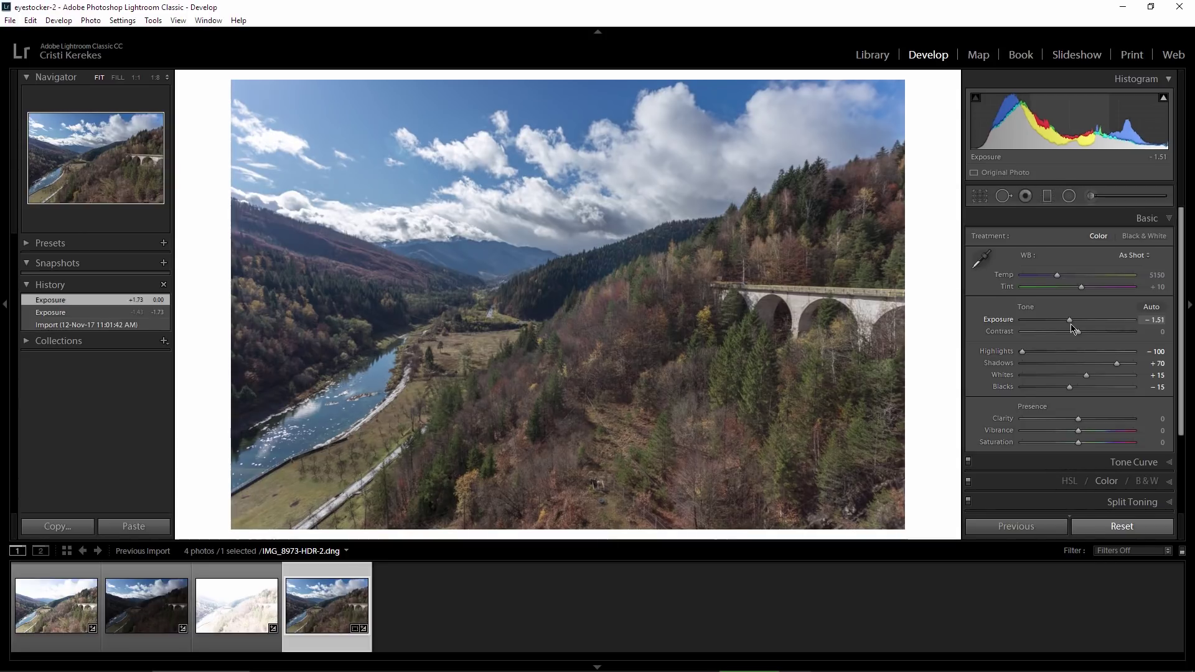
drag(1071, 329, 1074, 327)
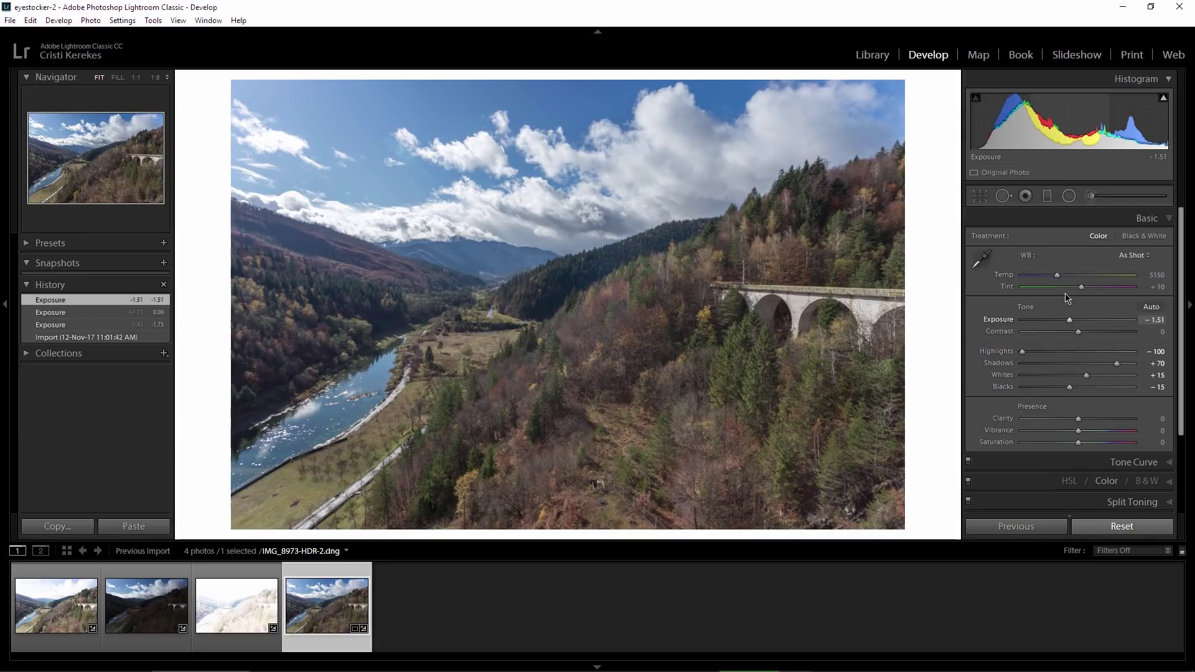
click(1047, 199)
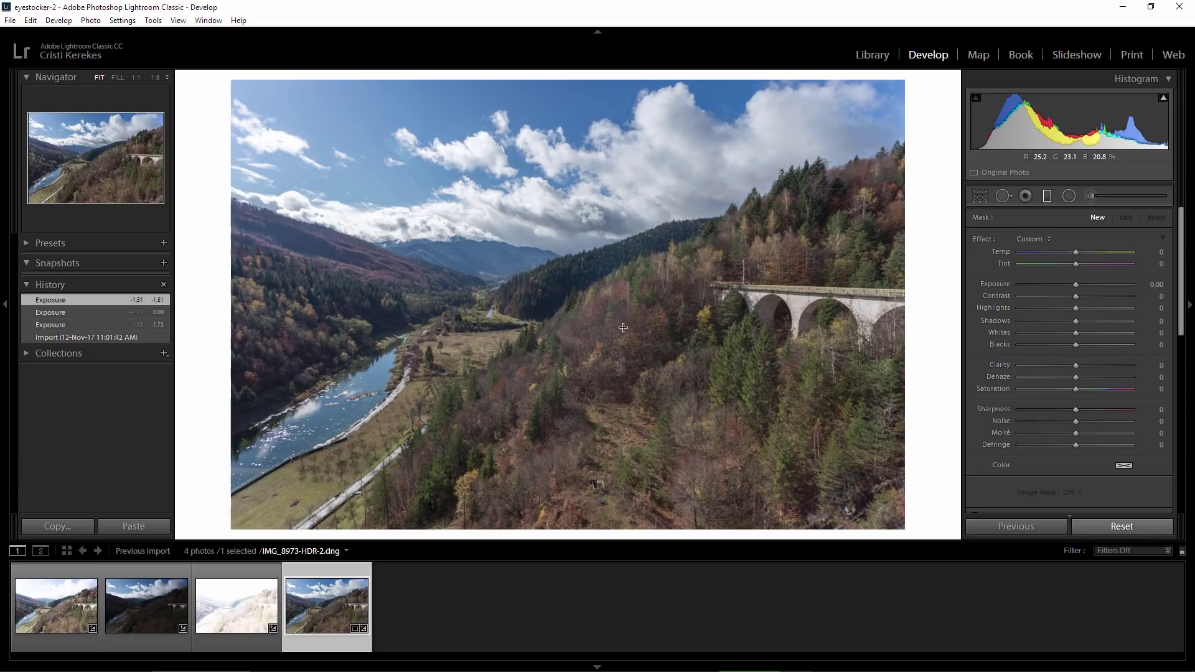
Draw a tilted graduated filter up toward the ridge with mask Exposure at -4.00.
drag(608, 289, 602, 270)
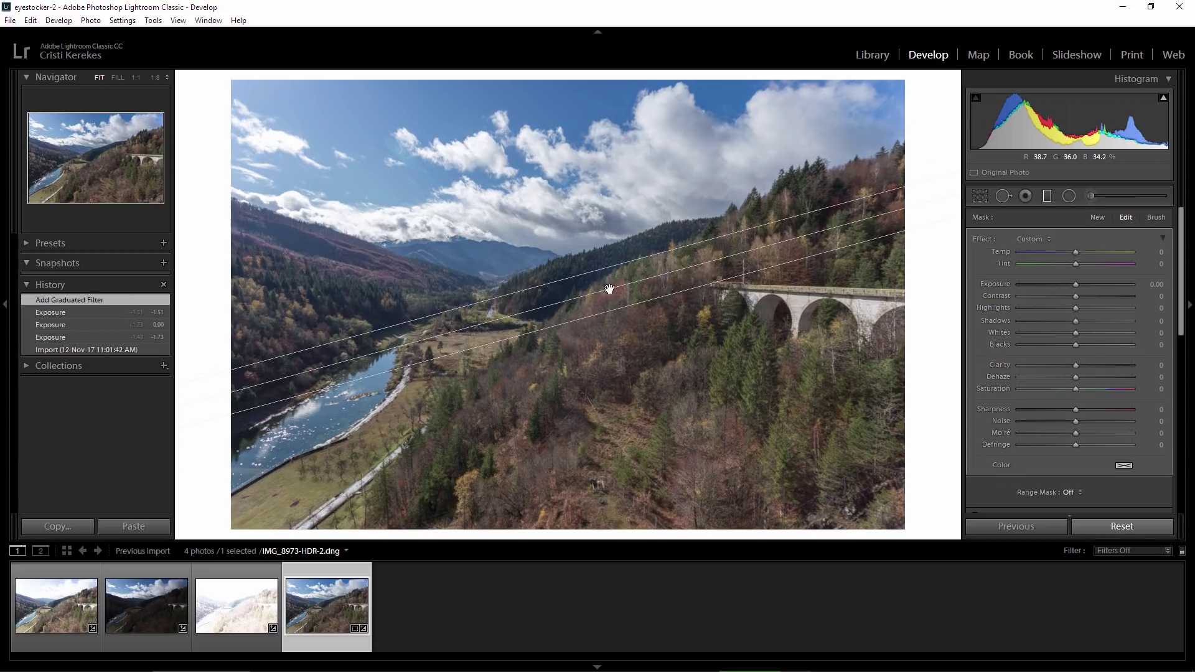
drag(607, 288, 598, 262)
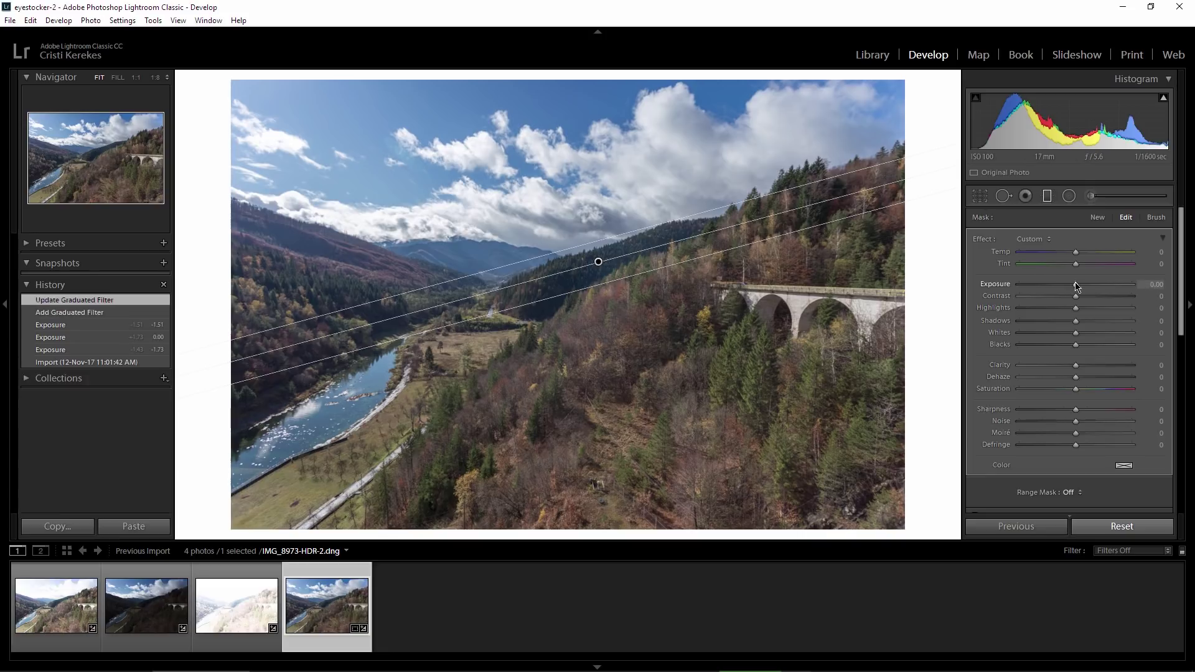
drag(1075, 286, 1019, 285)
Brush three strokes at size 20 over the sunlit hill and valley trees.
click(1155, 217)
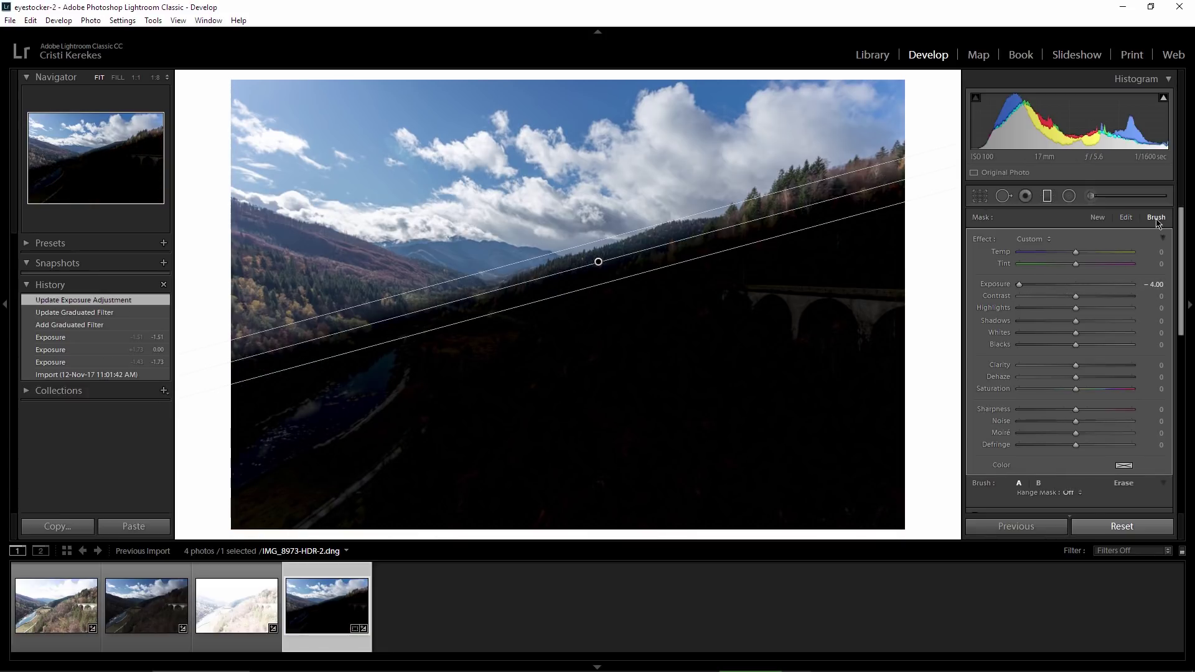
drag(1183, 249, 1183, 327)
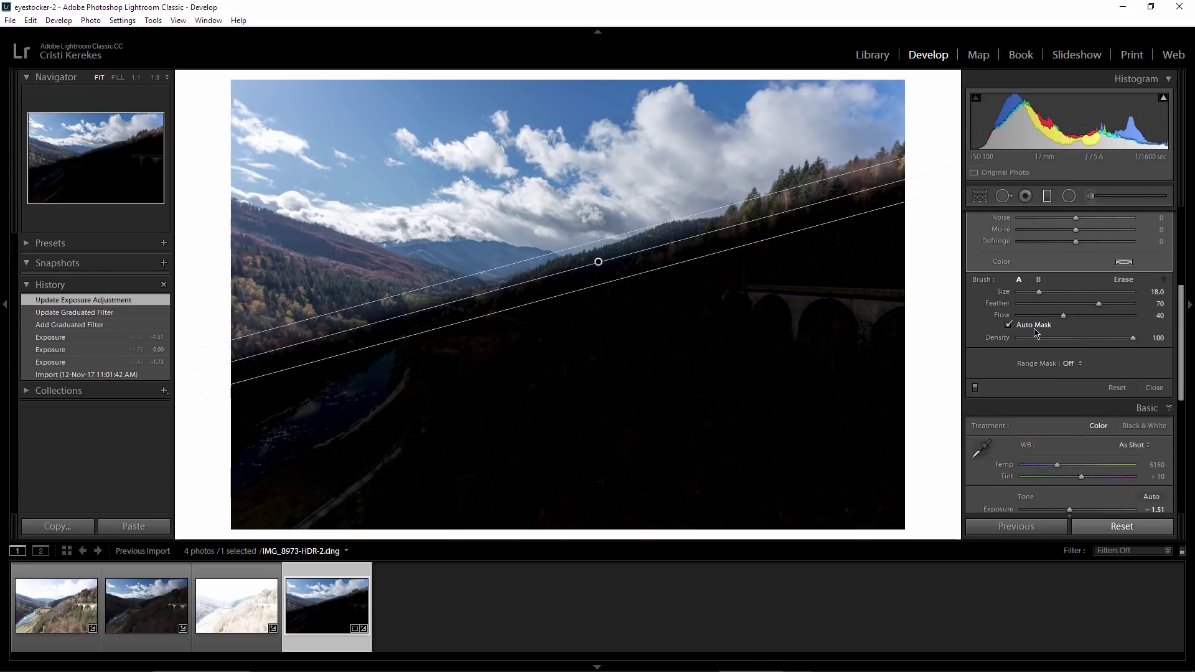
click(1155, 292)
key(Return)
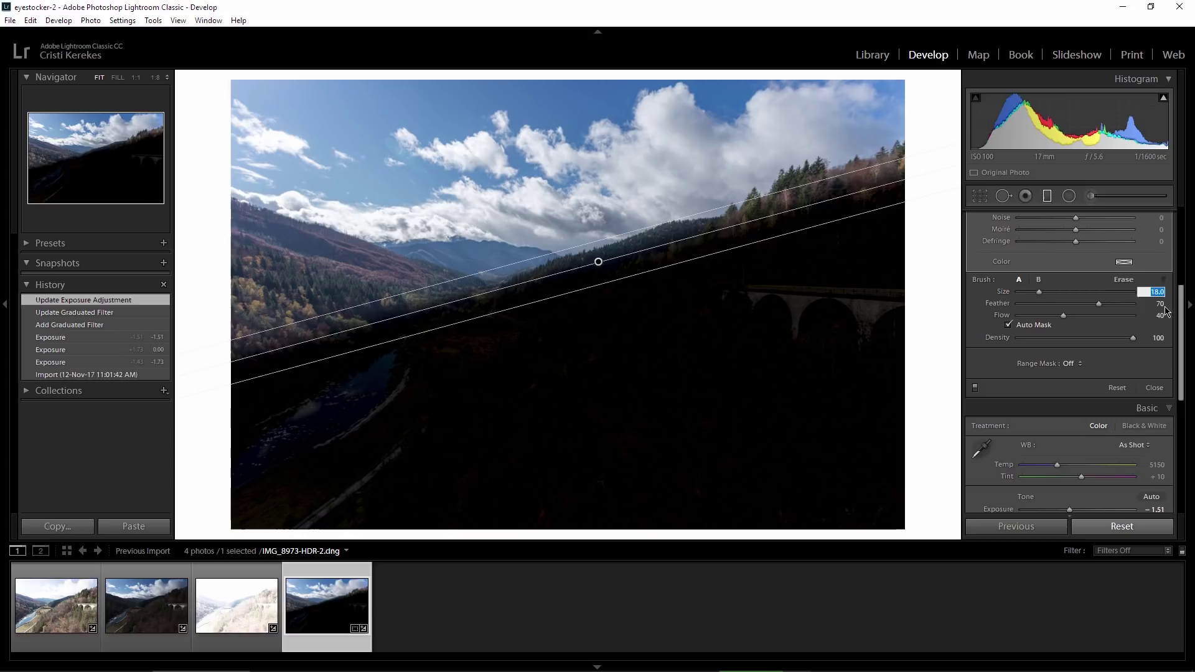
text(20)
drag(666, 268, 899, 174)
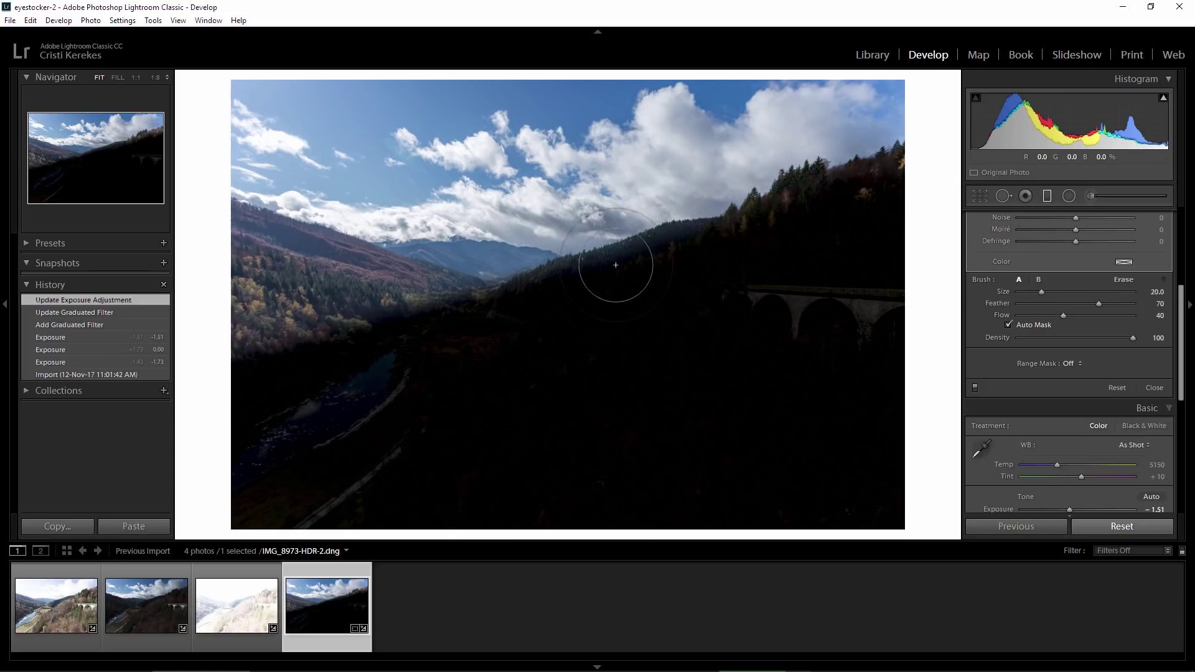
mouse_move(483, 294)
mouse_down()
mouse_move(269, 326)
mouse_move(620, 296)
mouse_up()
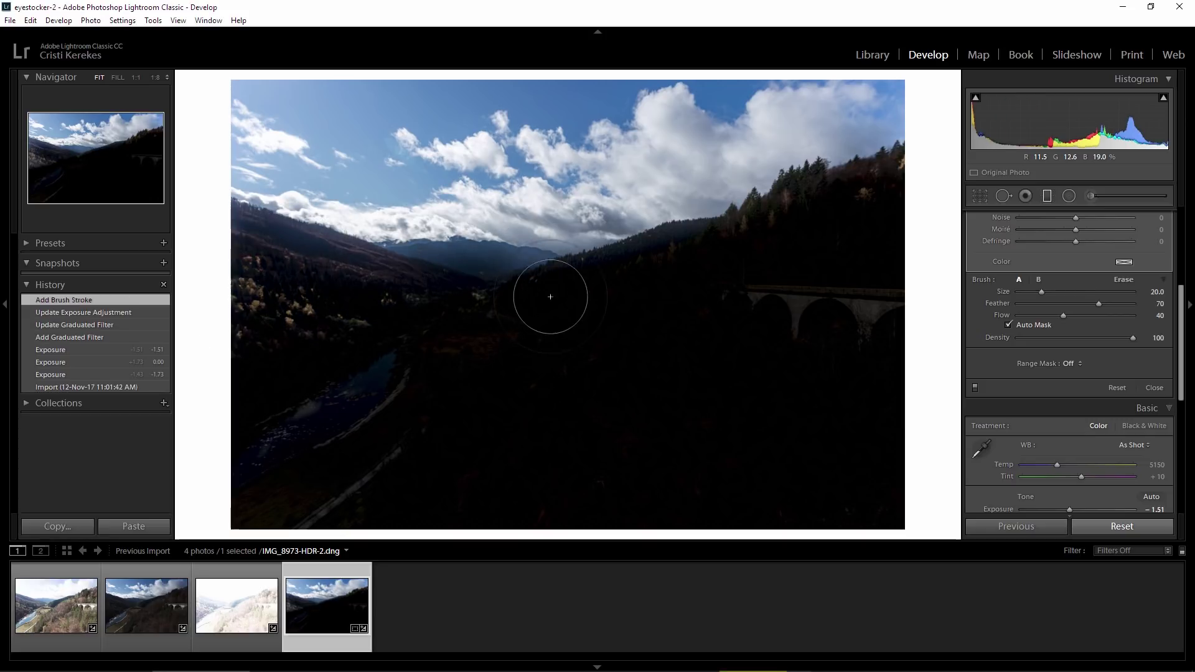
drag(619, 295, 794, 238)
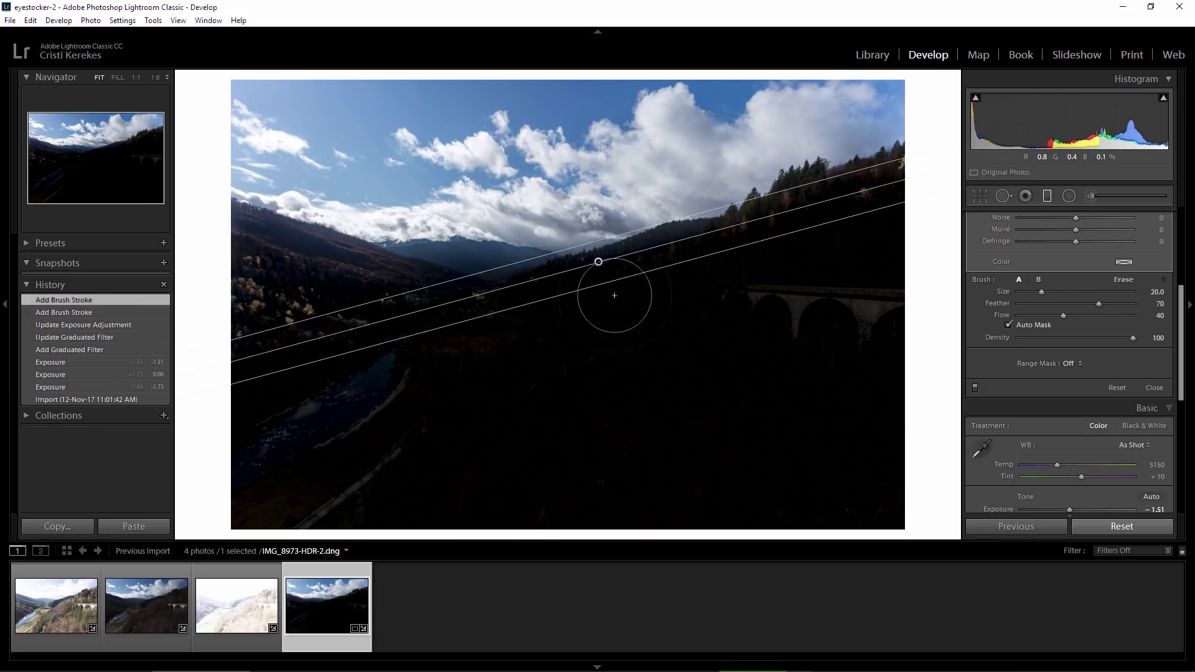
drag(1181, 304, 1181, 233)
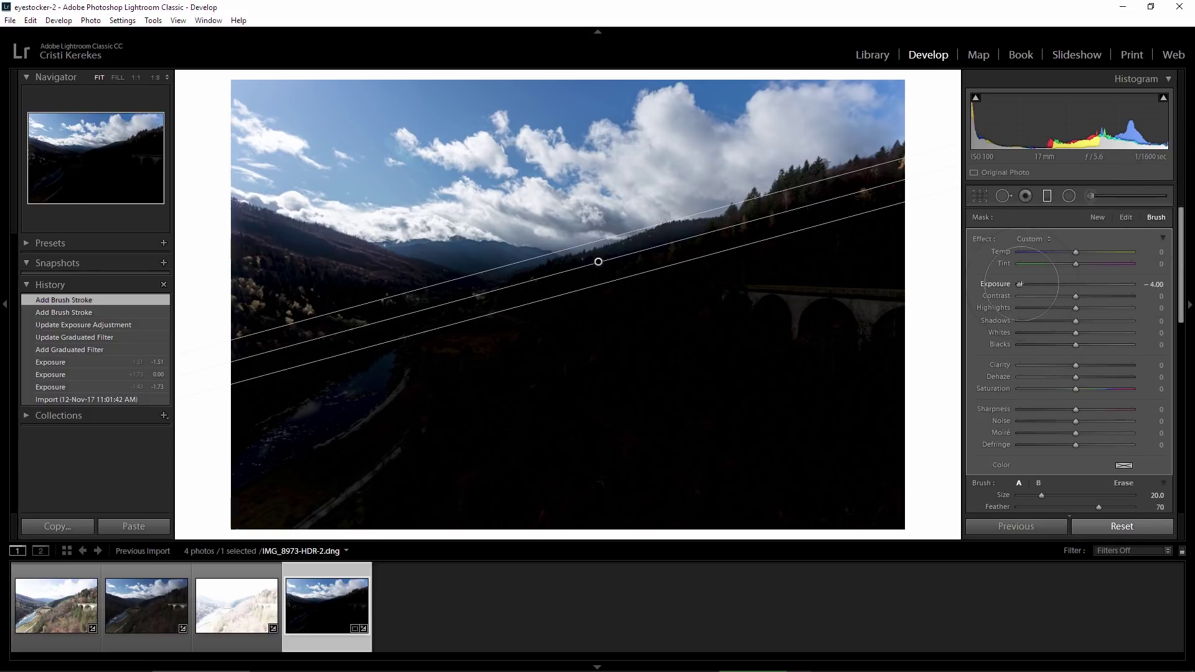
Reset the graduated filter's Exposure, raise it to about +0.44, and finish the mask.
key(alt)
double_click(1019, 283)
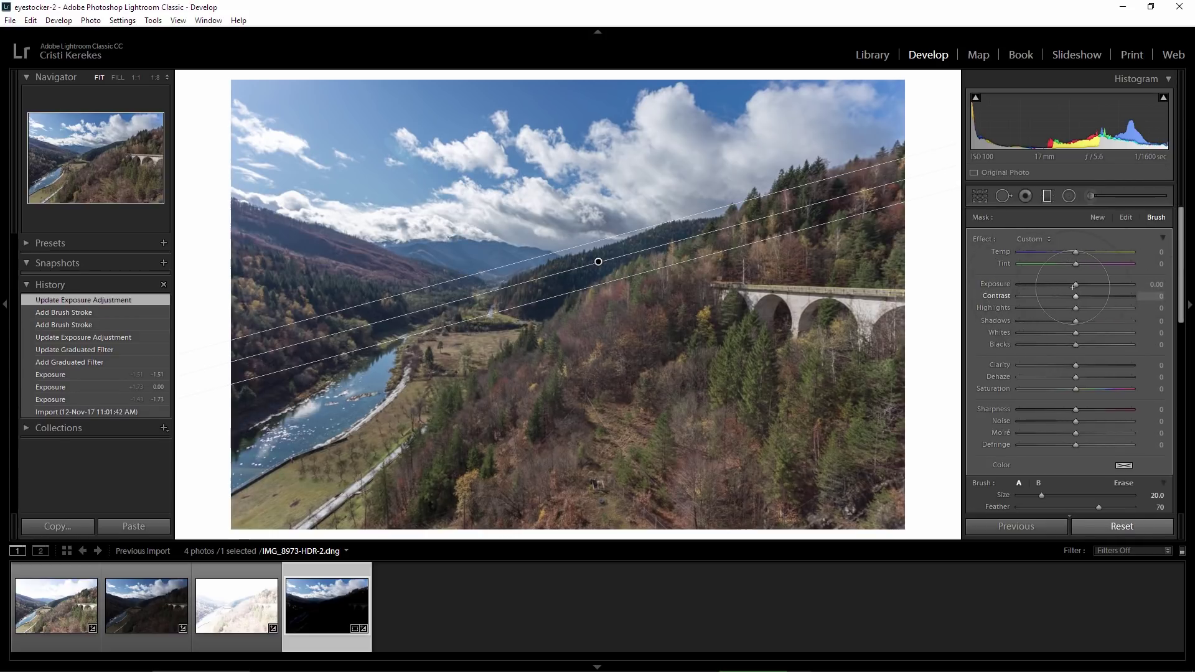
drag(1076, 285, 1085, 287)
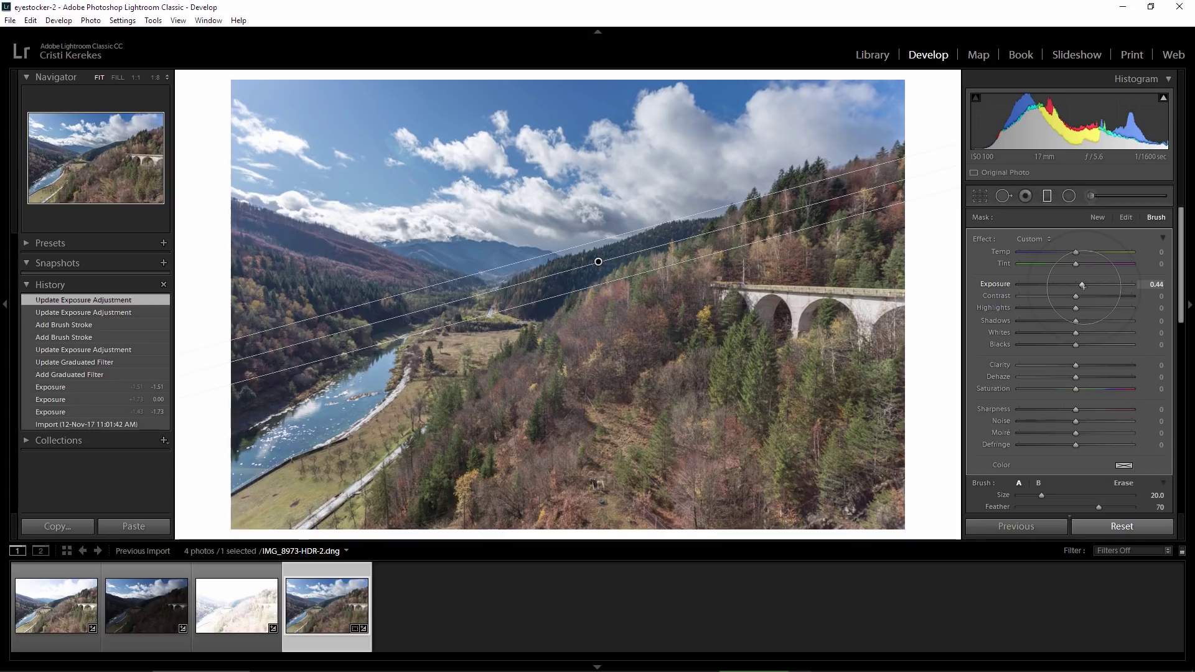
click(1025, 195)
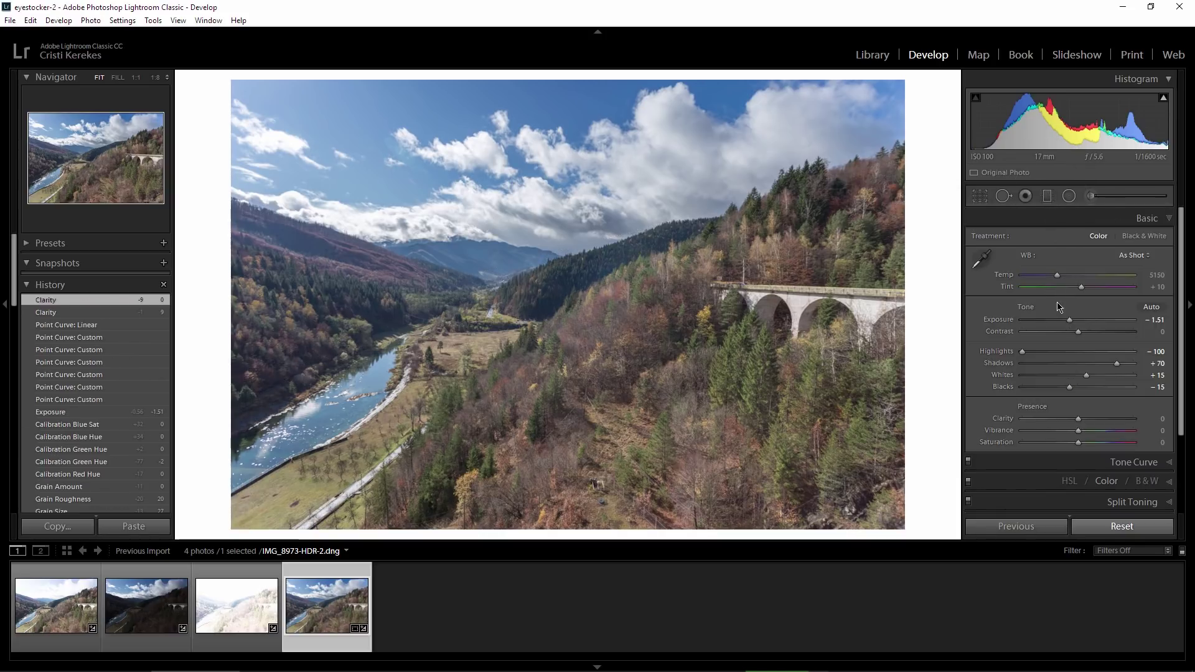
scroll(1181, 370, down, 2)
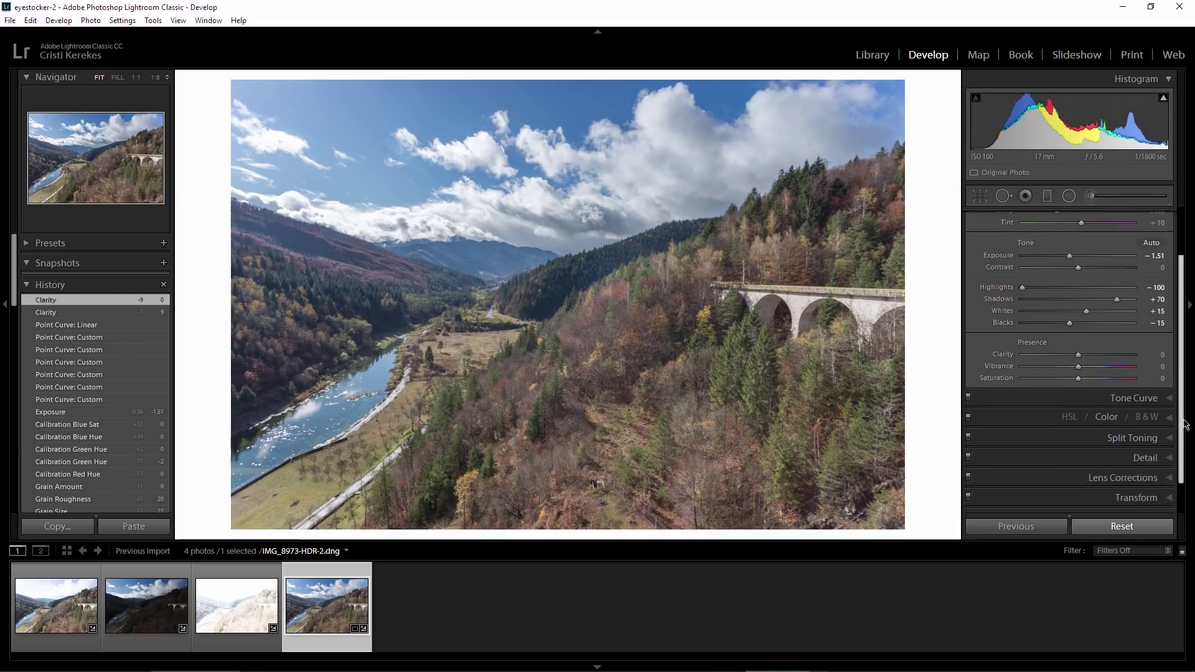
scroll(1181, 370, down, 1)
Enter a Clarity value of +10 and show the Tone Curve panel.
click(1157, 316)
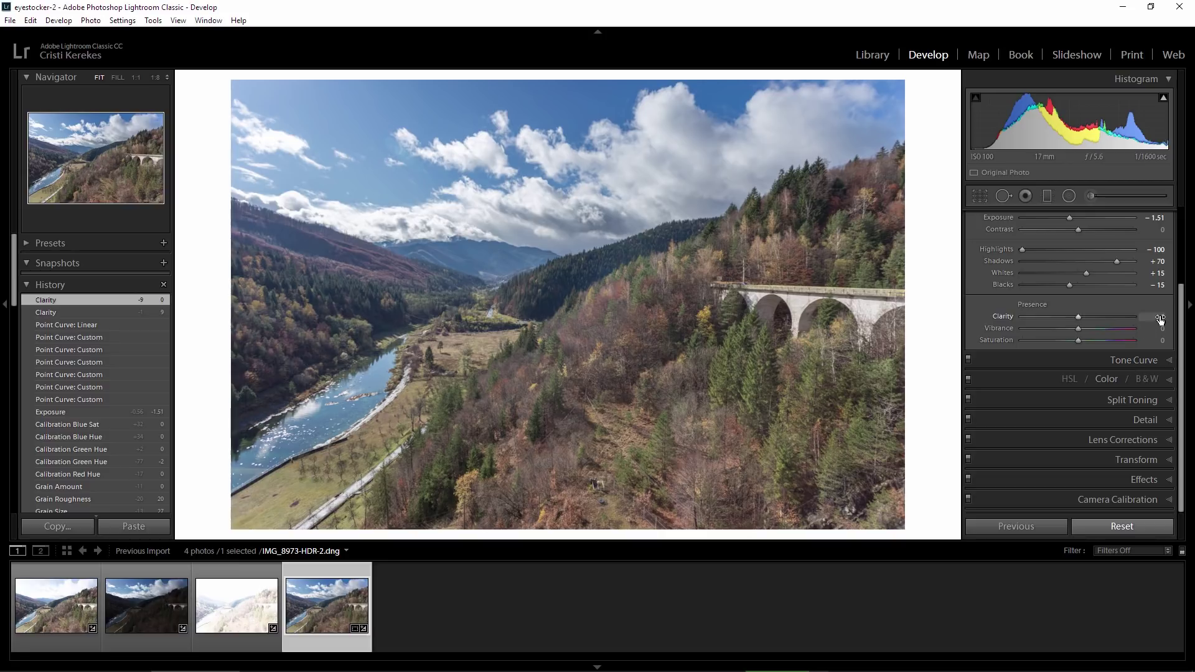
text(0)
key(Return)
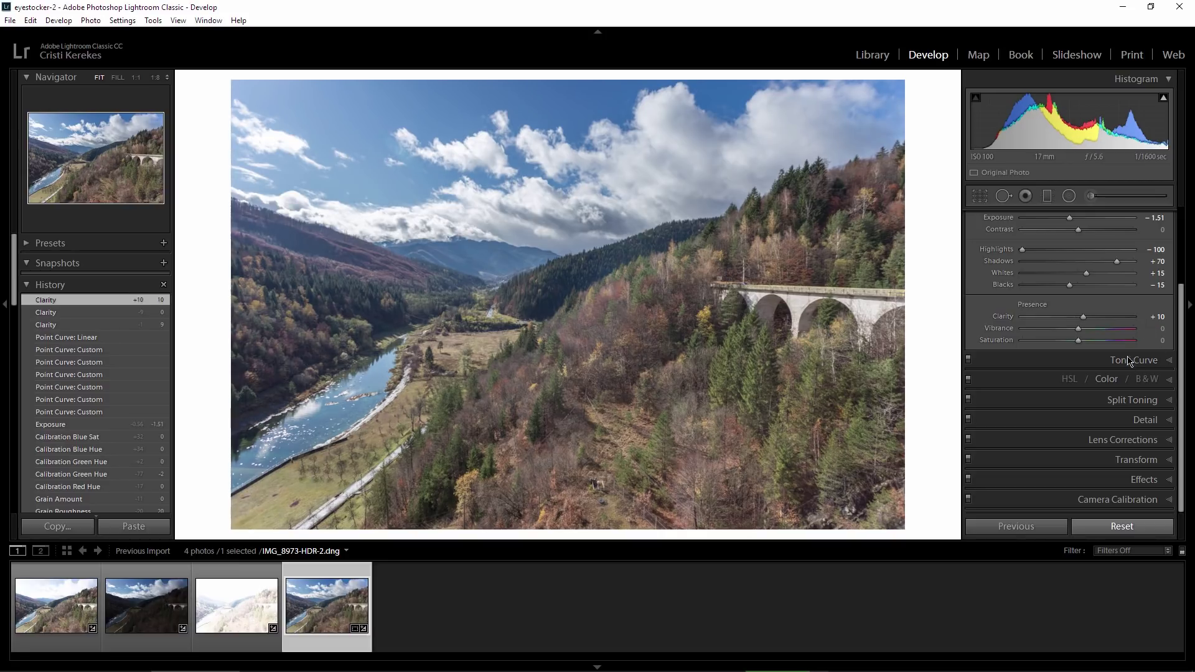
click(1099, 364)
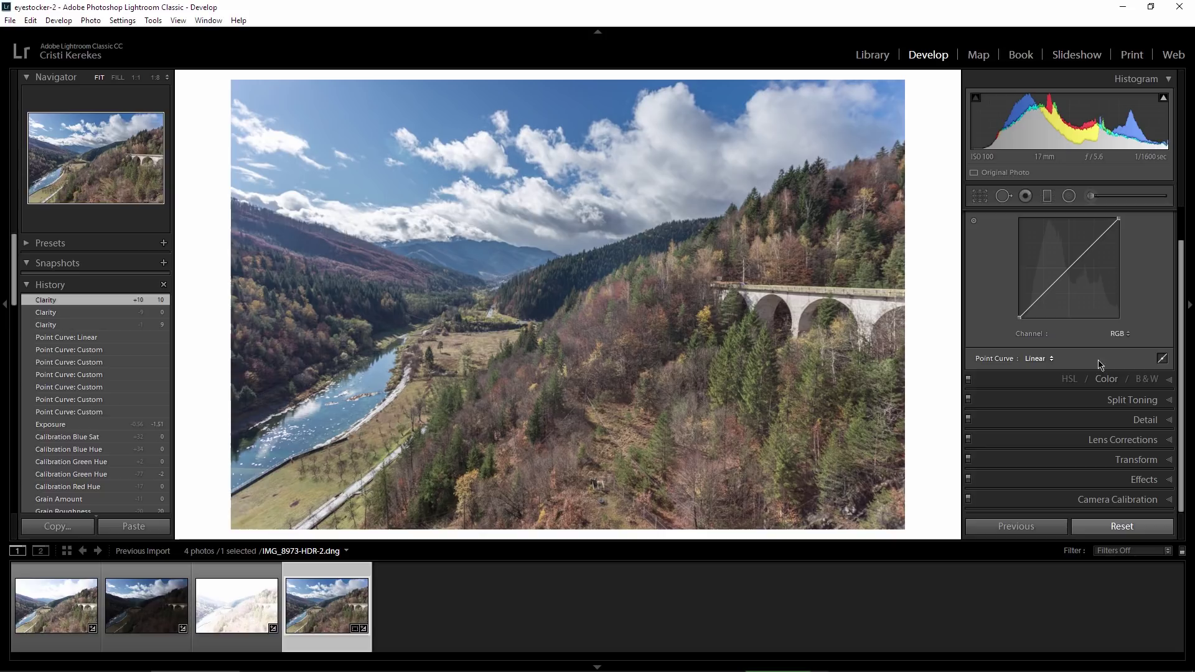
Bend the tone curve into an S-shape with the black point lifted to about 11%.
click(1044, 293)
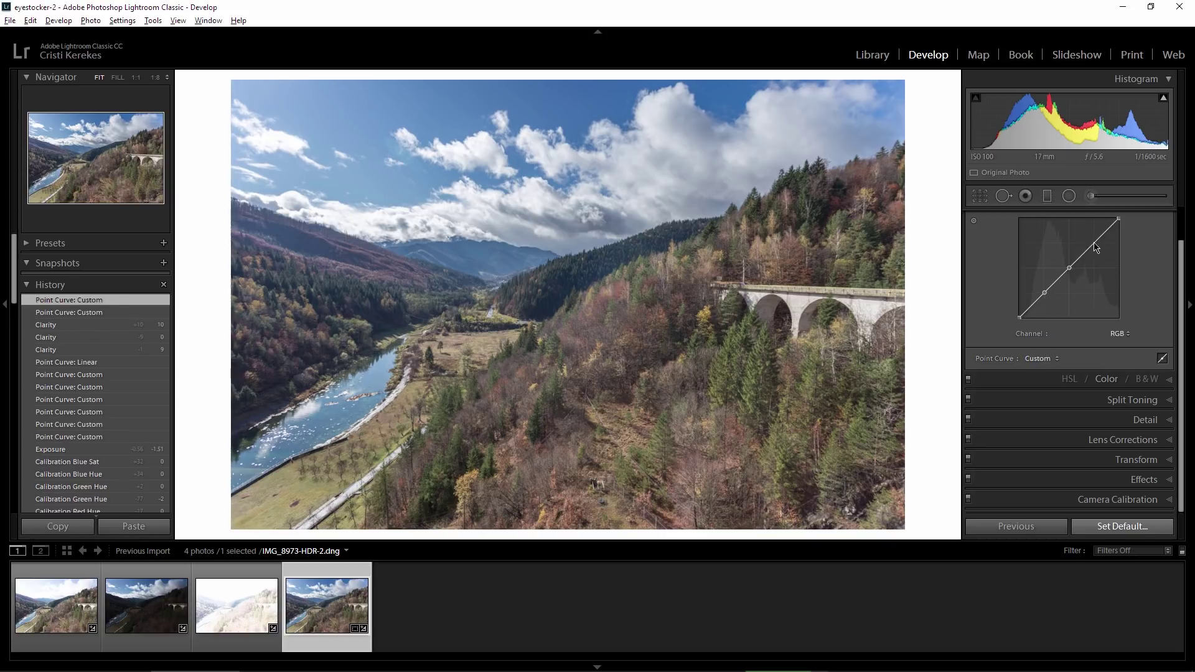
drag(1091, 247, 1049, 295)
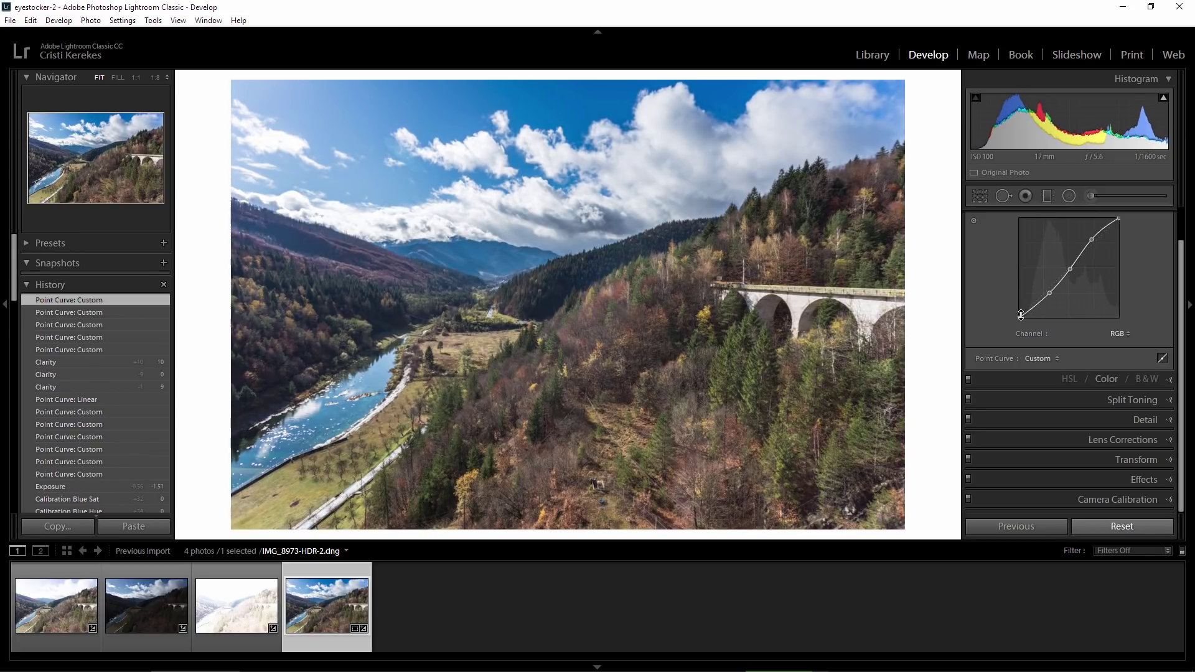
drag(1021, 316, 1017, 311)
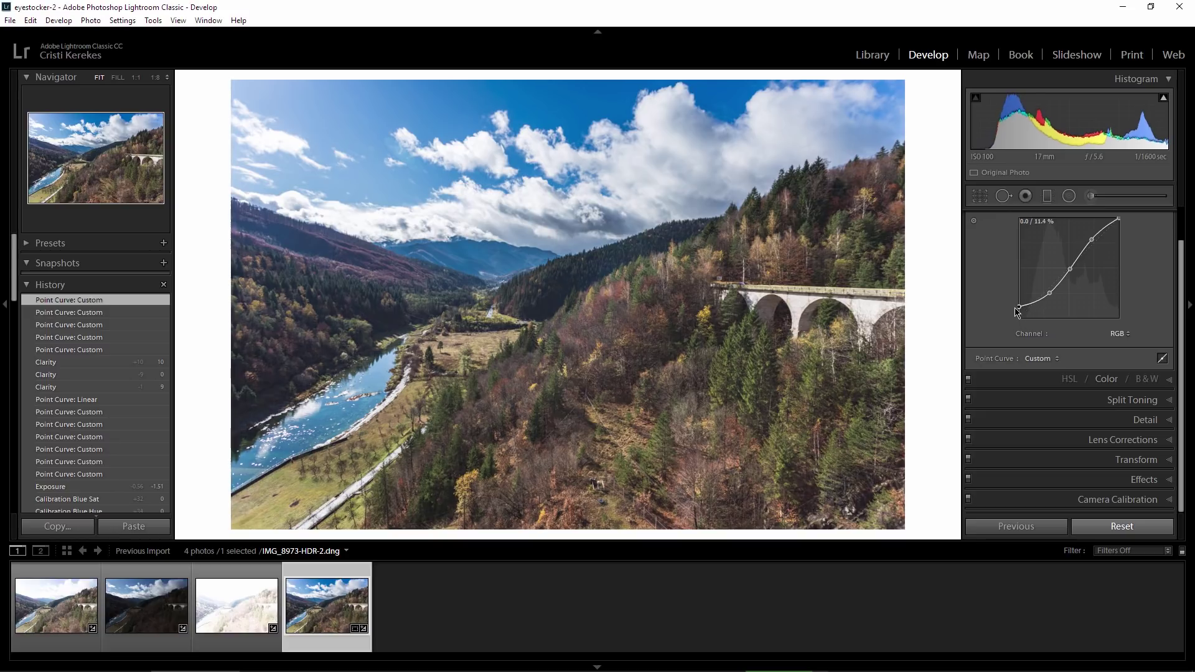
drag(1016, 311, 1017, 312)
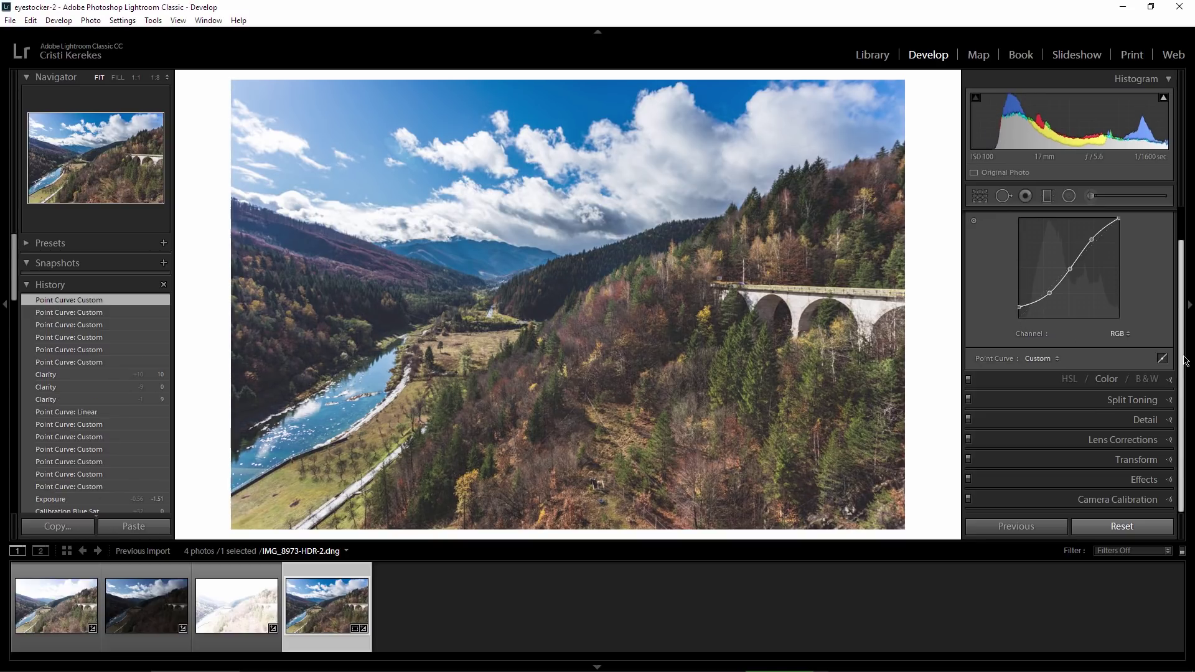
click(1115, 499)
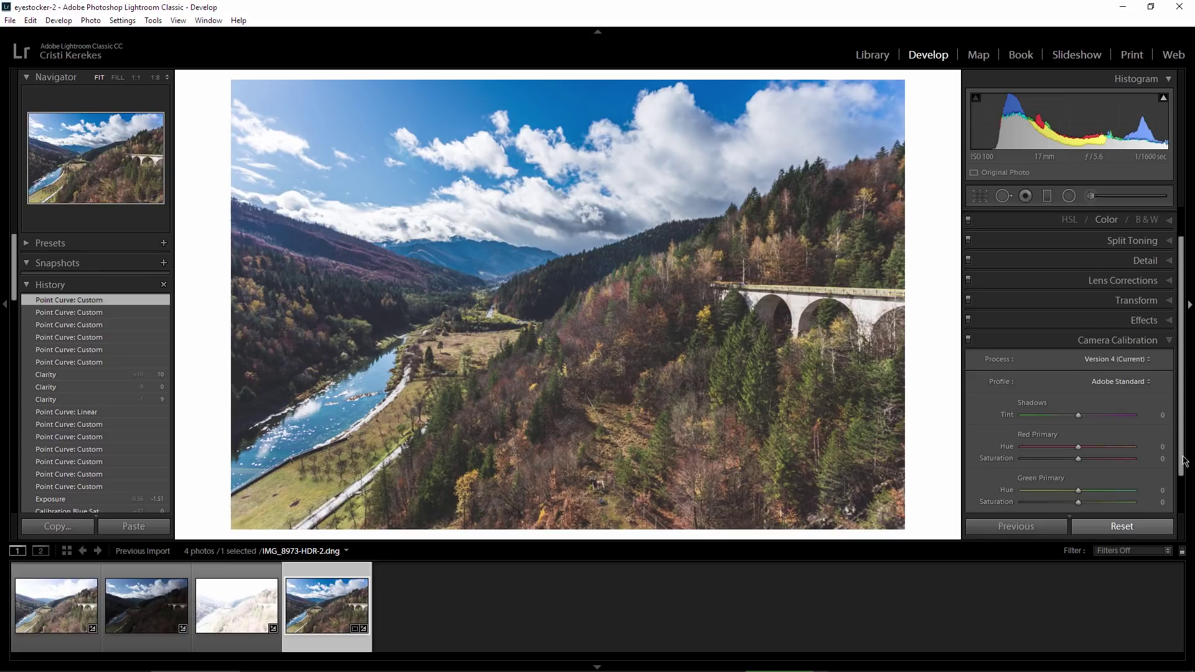
drag(1184, 461, 1184, 509)
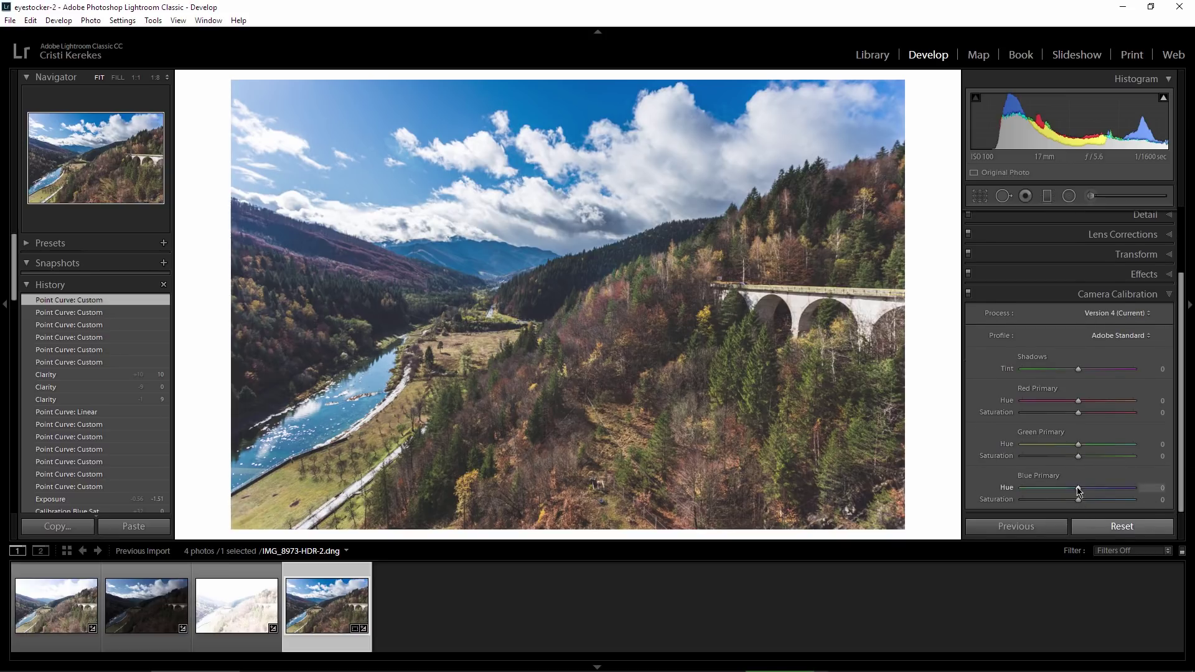
In Camera Calibration, set Blue Primary Hue −39, Saturation −34, Green Hue +79, Red Hue +21.
drag(1069, 491, 1056, 492)
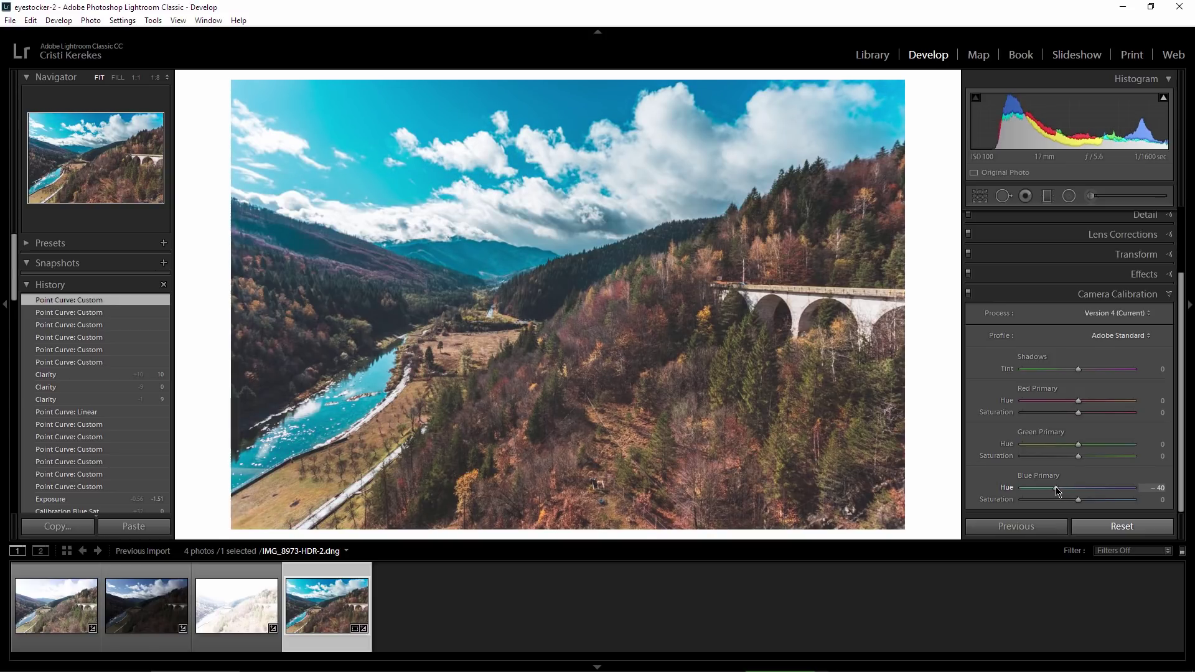
drag(1077, 501, 1059, 505)
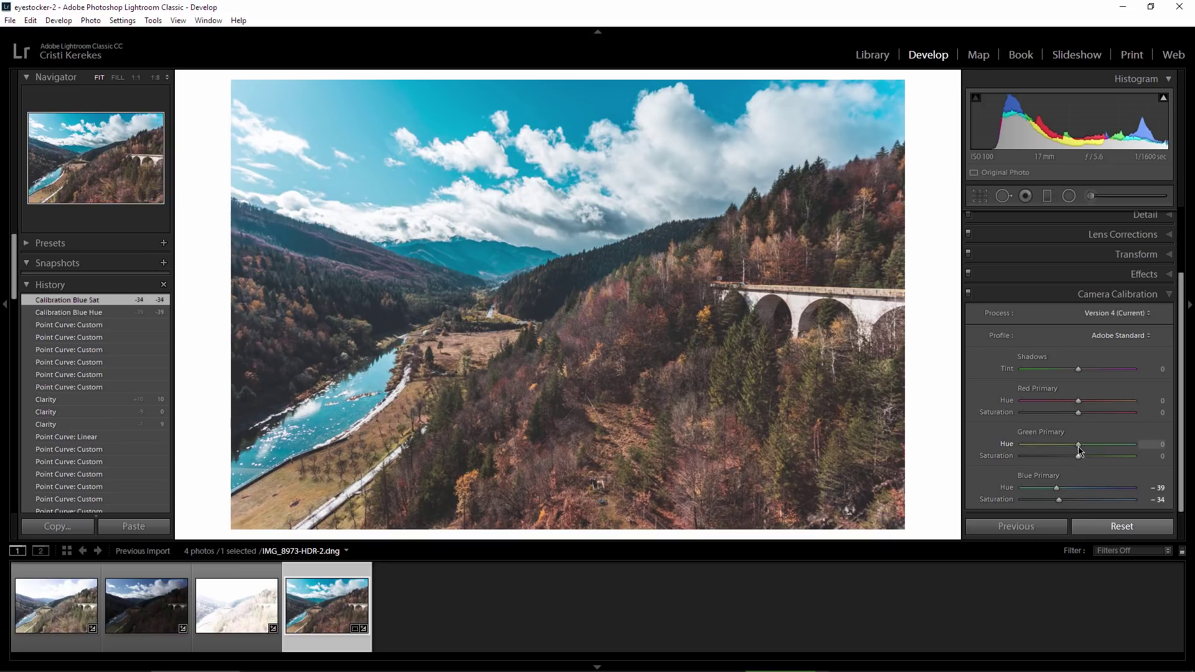
drag(1079, 446, 1120, 456)
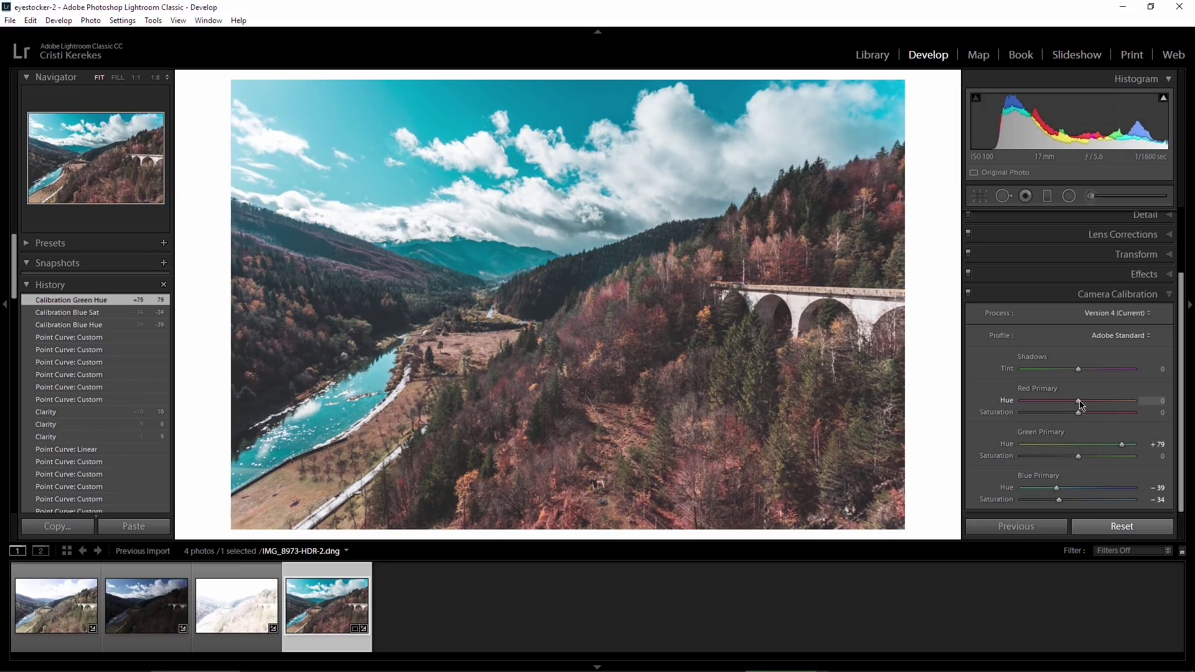
drag(1088, 407, 1095, 408)
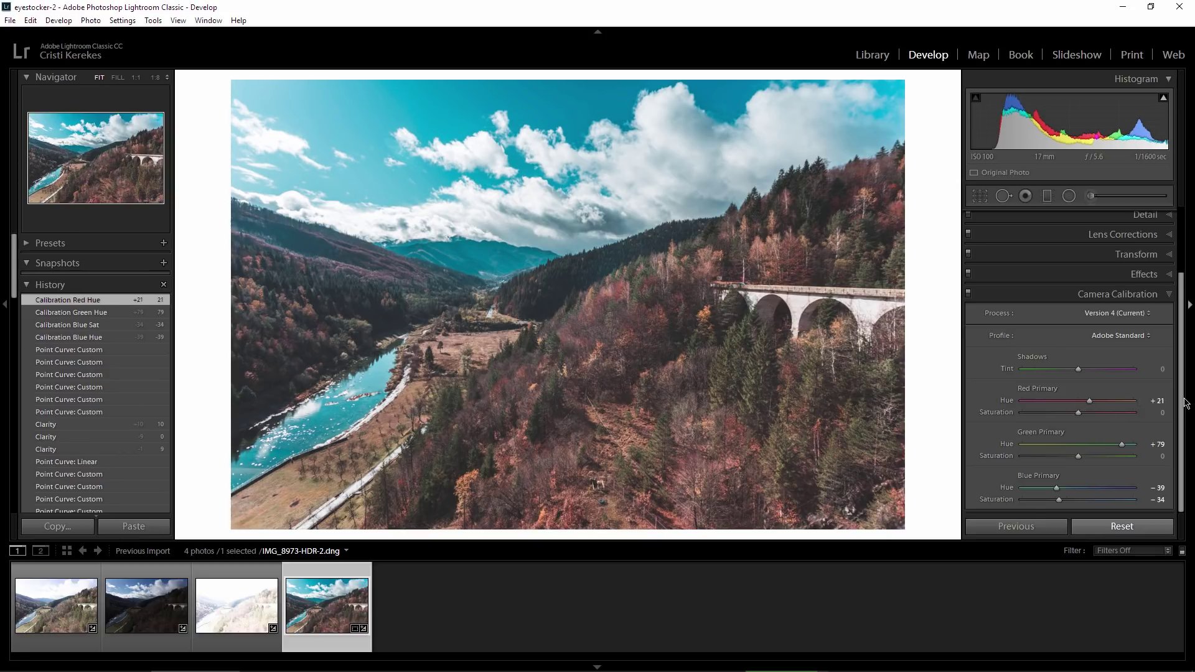
scroll(1119, 423, up, 3)
Raise Exposure to −1.17 and toggle the Before view to compare with the original.
click(1121, 220)
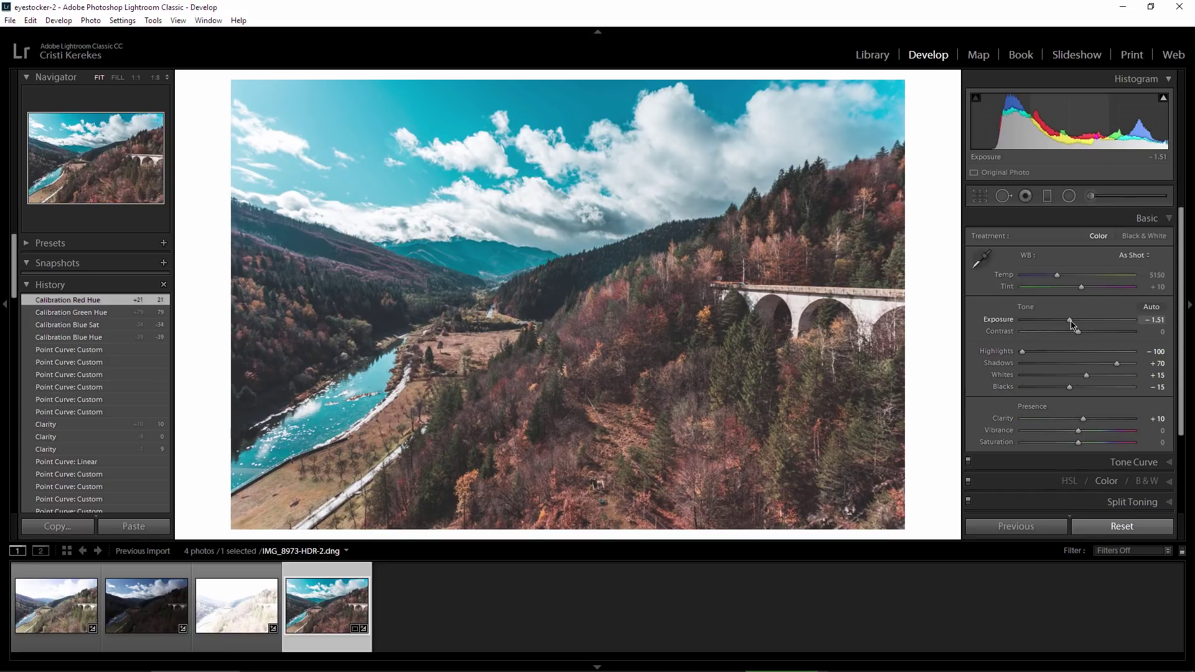
drag(1070, 320, 1072, 321)
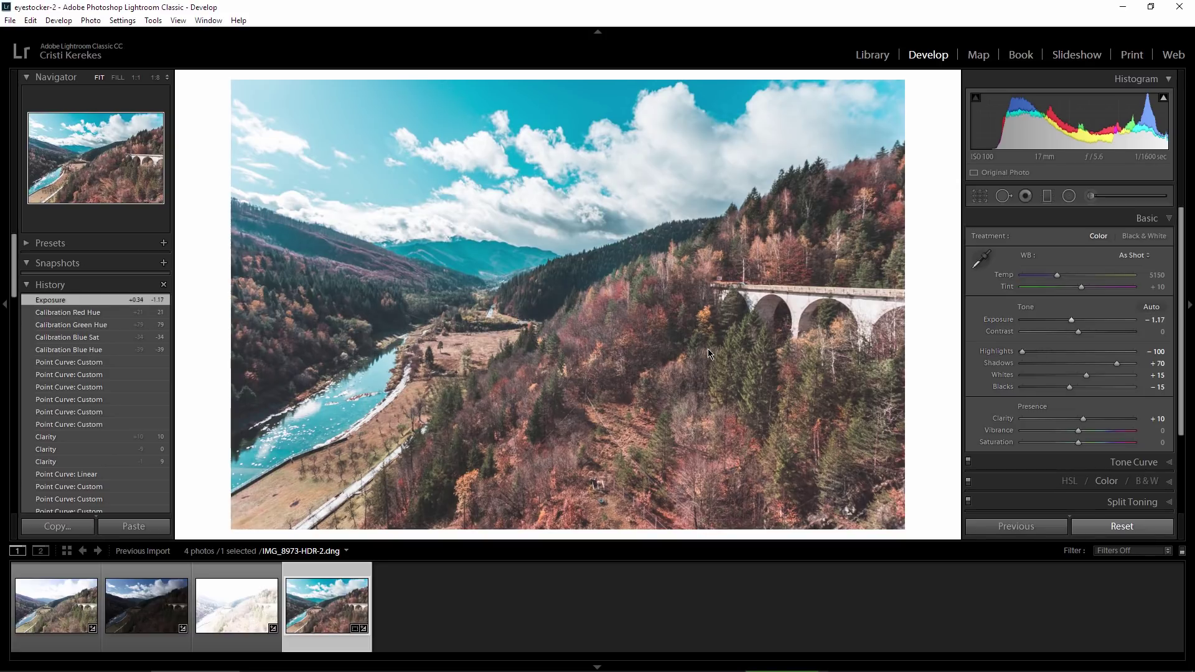
key(backslash)
key(backslash)
key(backslash)
key(backslash)
key(backslash)
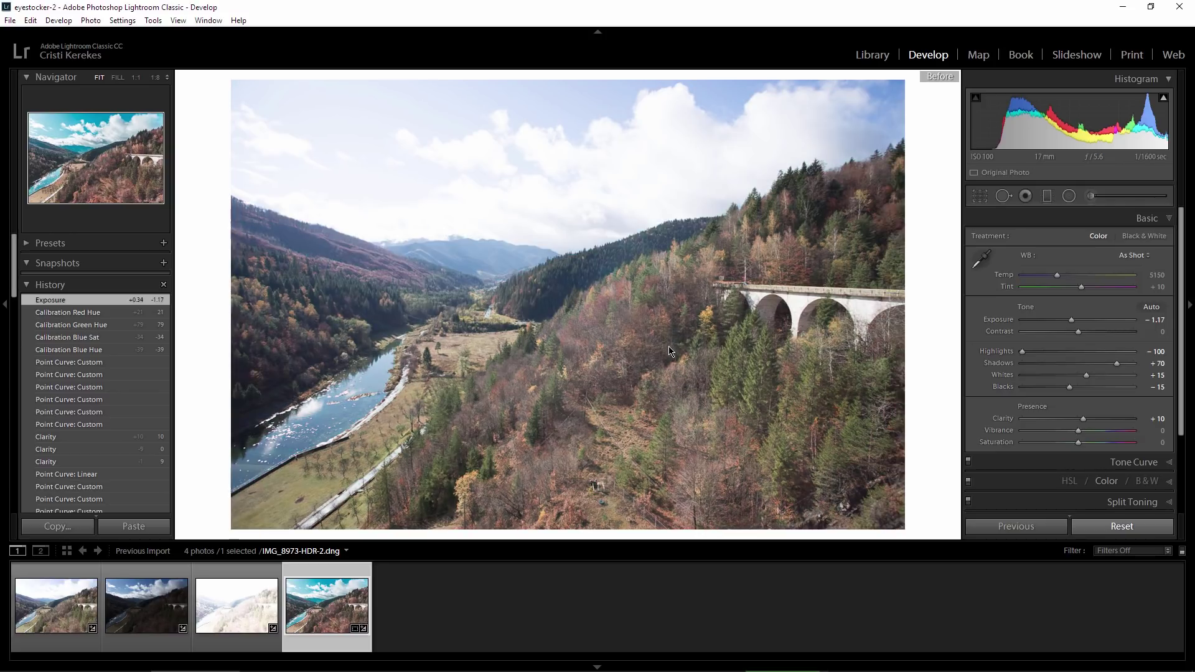
key(backslash)
scroll(1181, 375, down, 1)
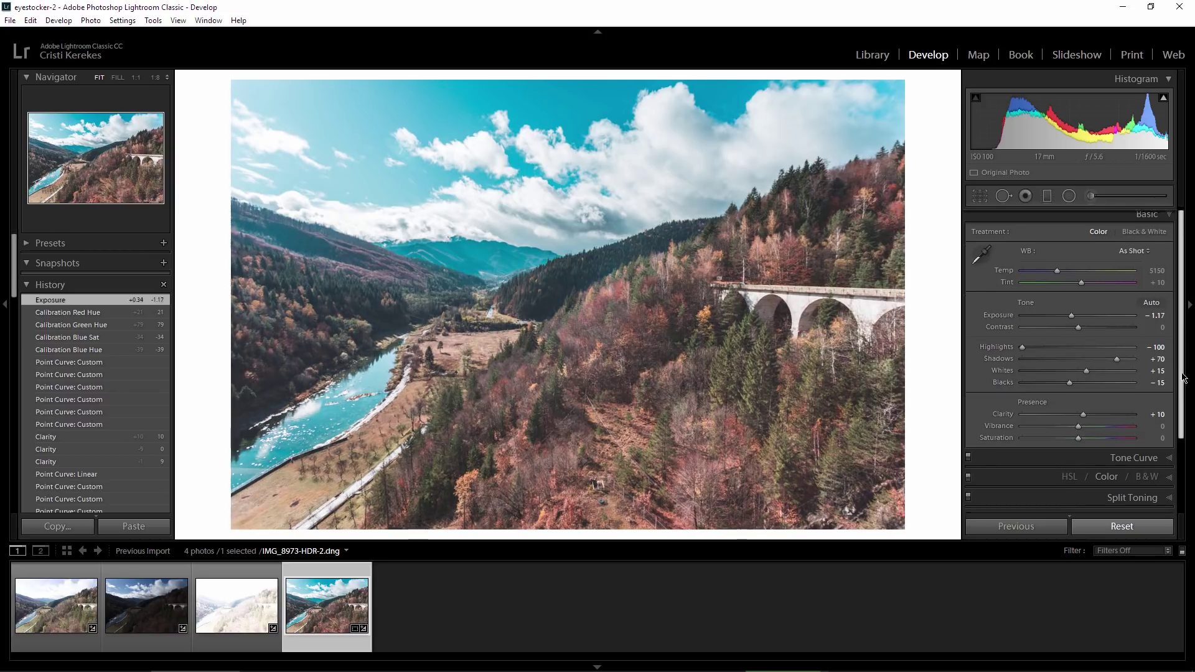
scroll(1182, 376, down, 3)
Set the Effects Grain Amount to 50.
click(1139, 481)
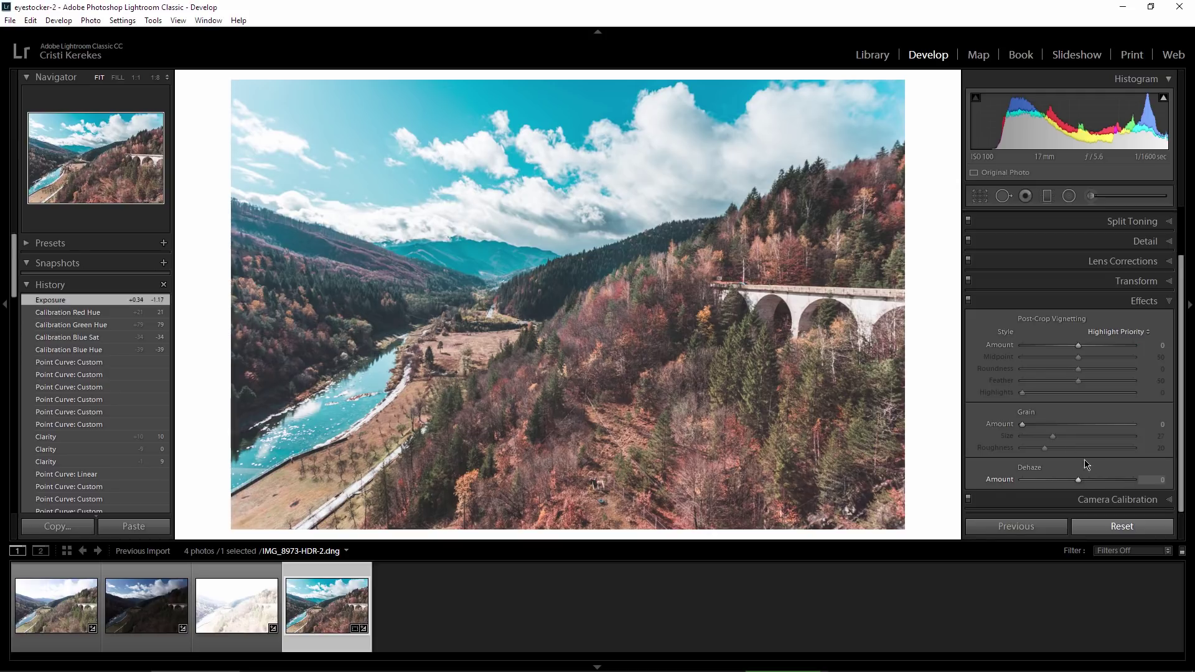
drag(1025, 428, 1034, 426)
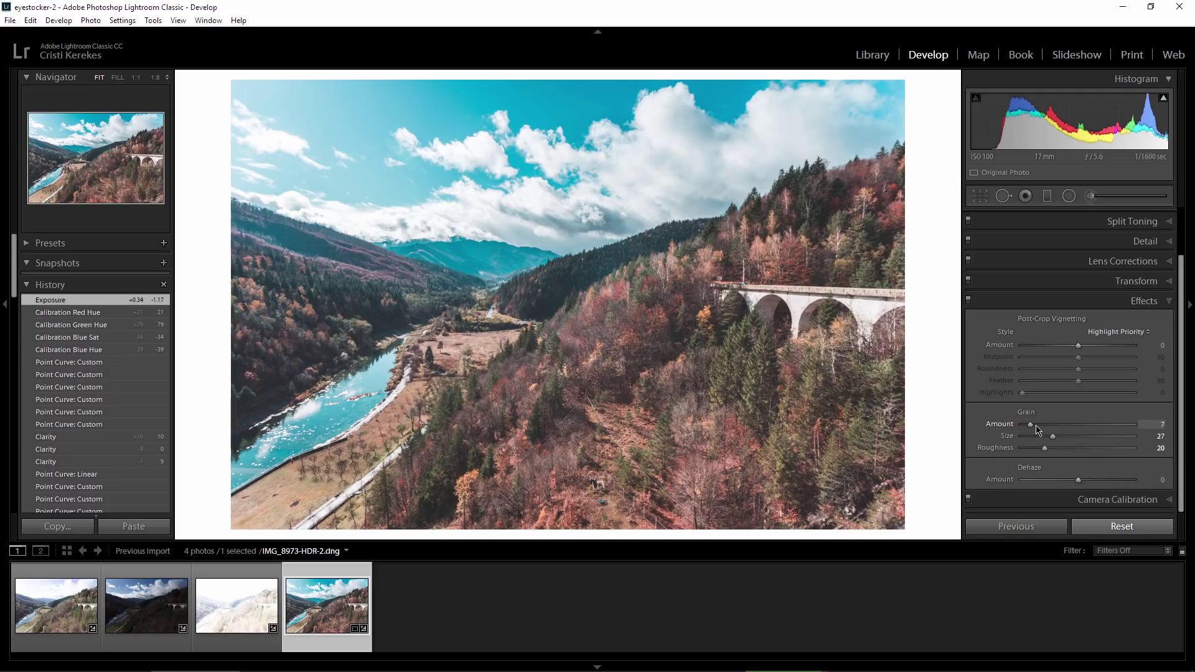
click(1152, 424)
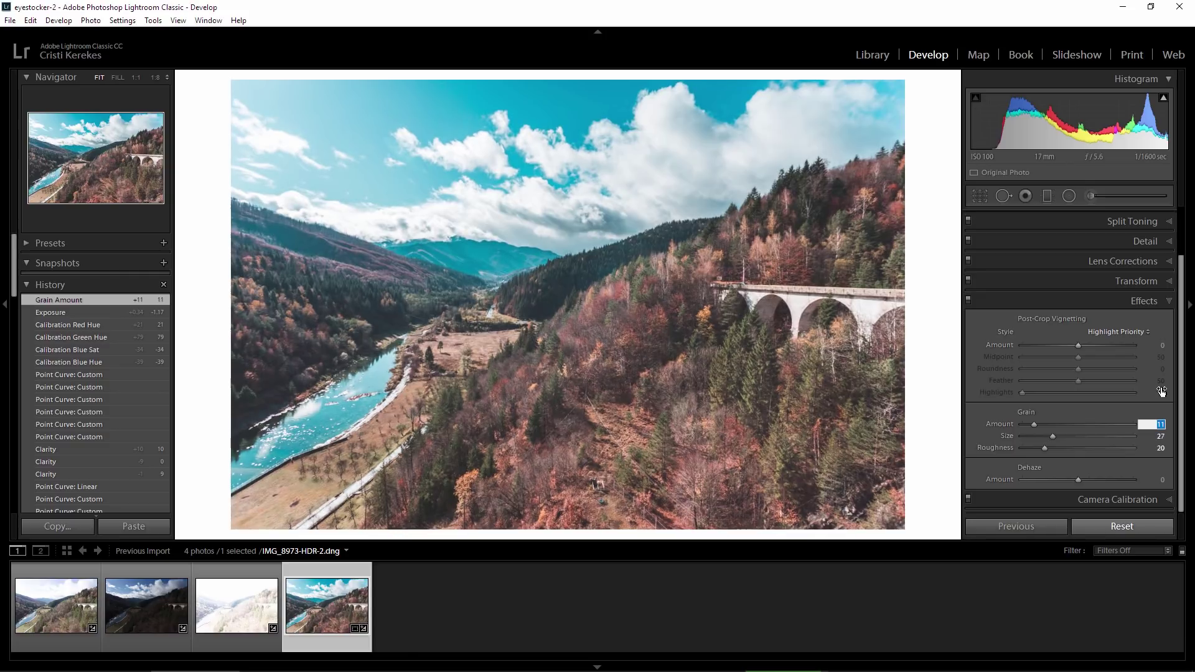
text(50)
key(Tab)
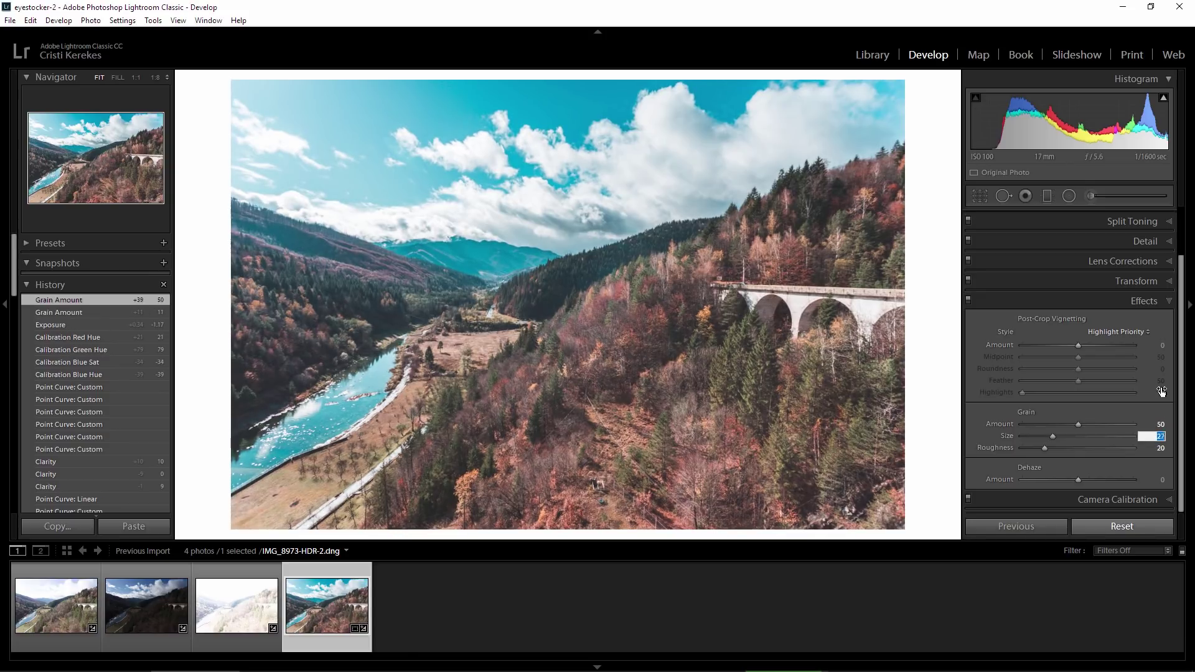